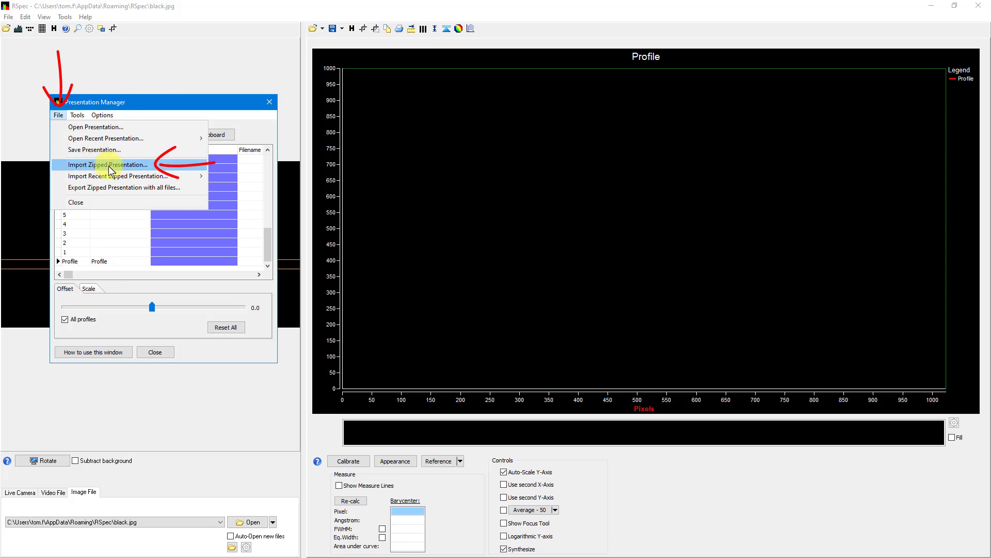
Import the zipped presentation OBAFGKM.zip from the Sample Spectra folder.
click(111, 165)
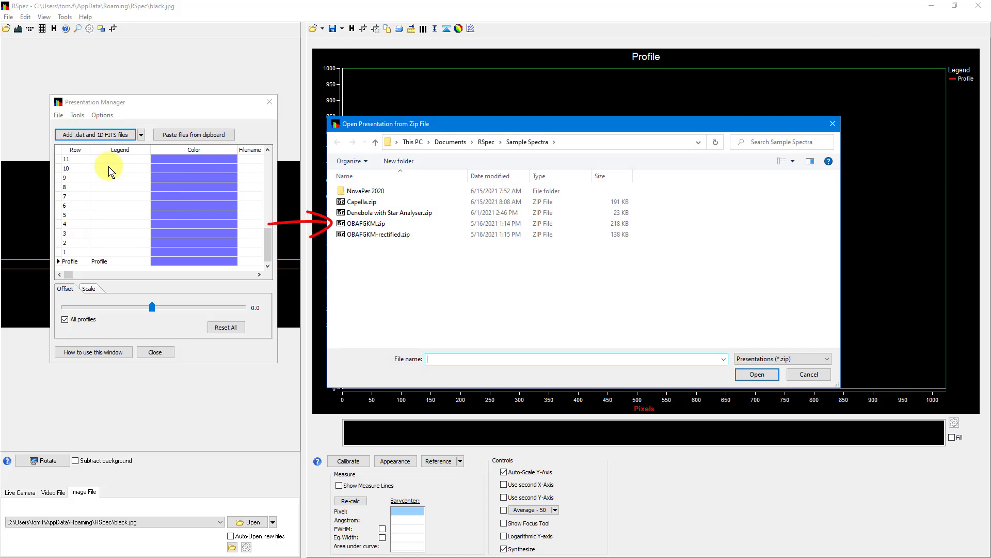
click(367, 224)
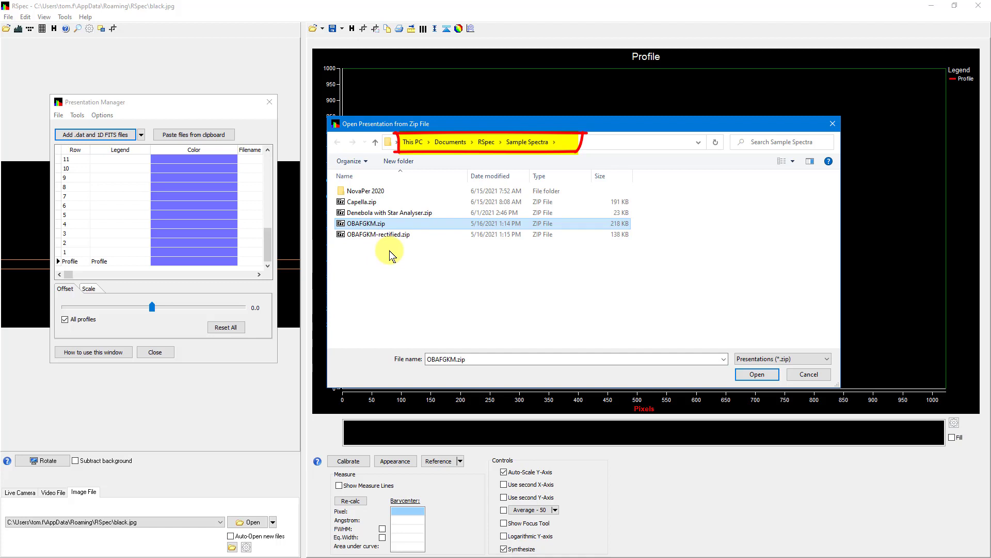
click(752, 384)
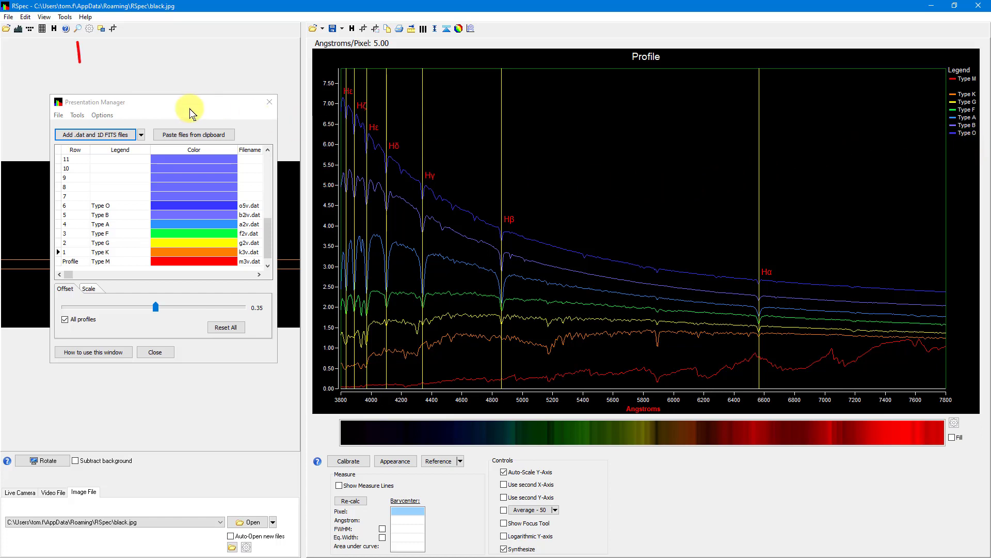
Clear all rows in the Presentation Manager and reset all profile offsets.
click(171, 107)
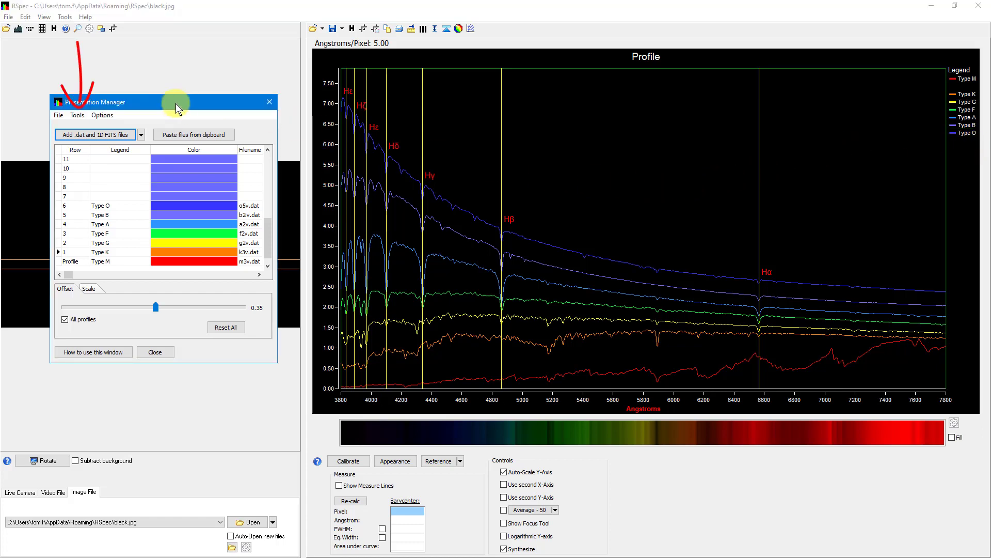
click(81, 118)
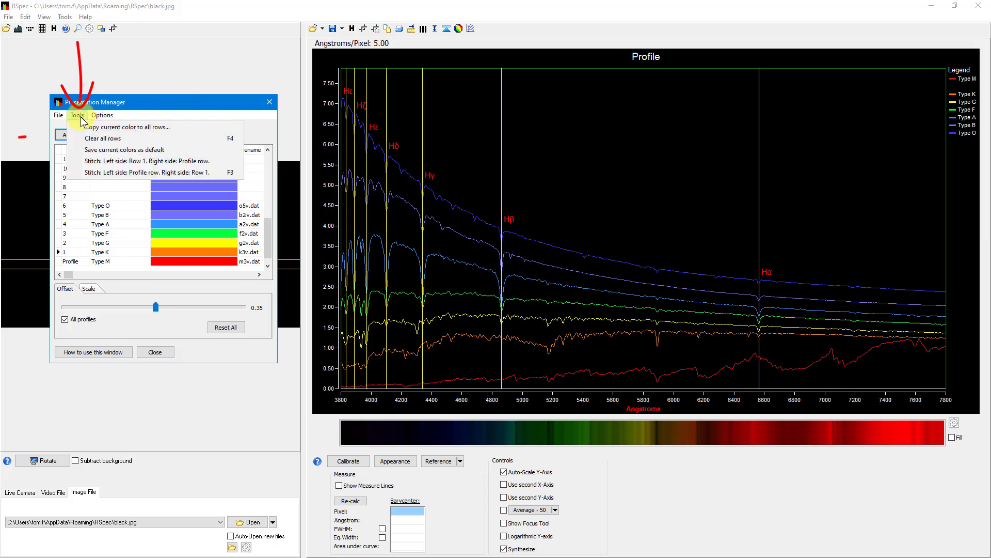
click(105, 146)
click(225, 323)
Reset the profile graph's appearance to the default layout.
click(403, 462)
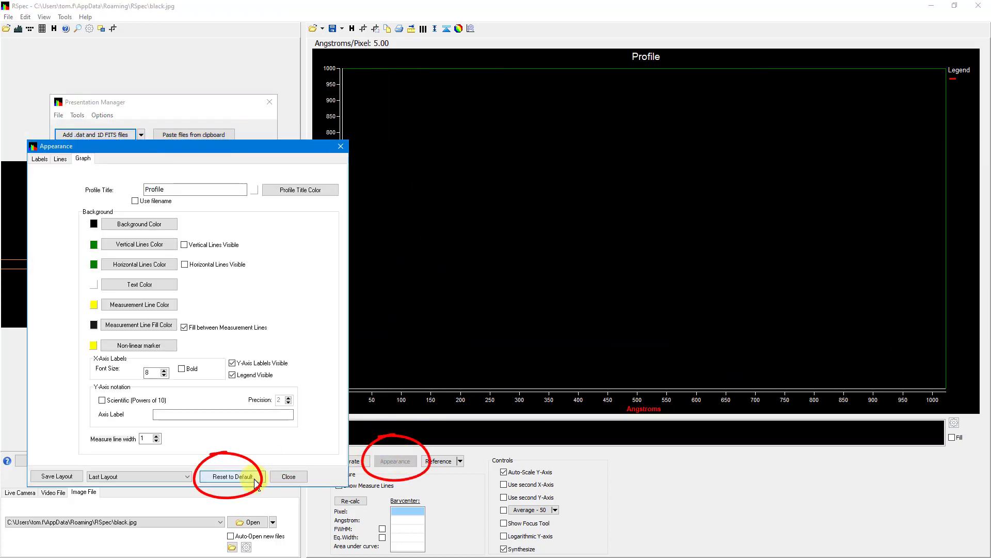
click(254, 478)
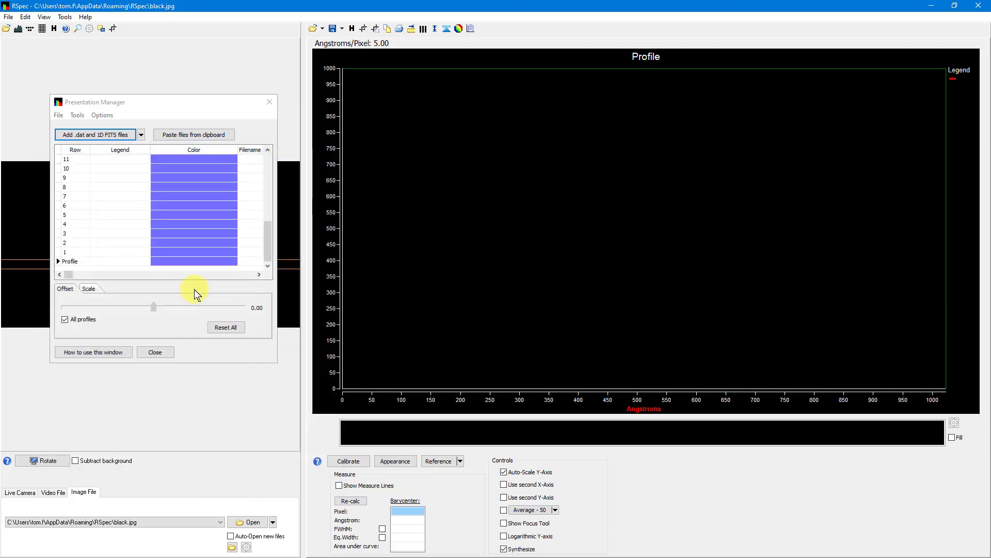
click(195, 289)
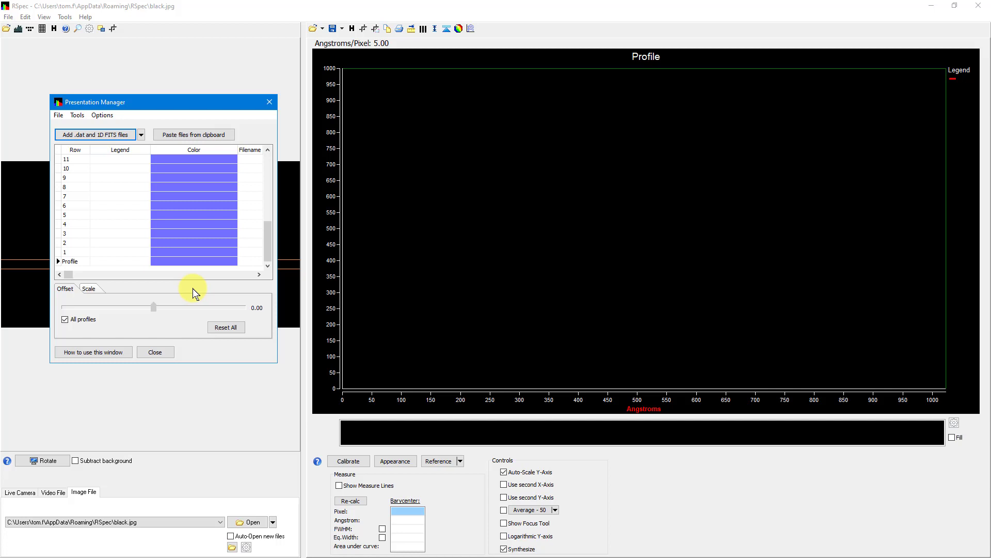
Step forward and back through the star-type spectra in the Reference Library, and close the library.
click(460, 462)
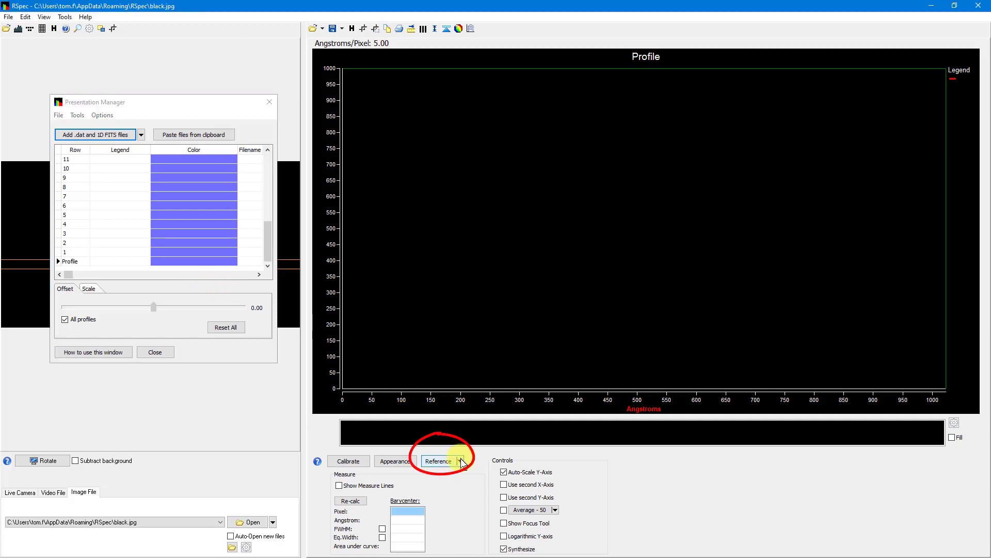
click(464, 508)
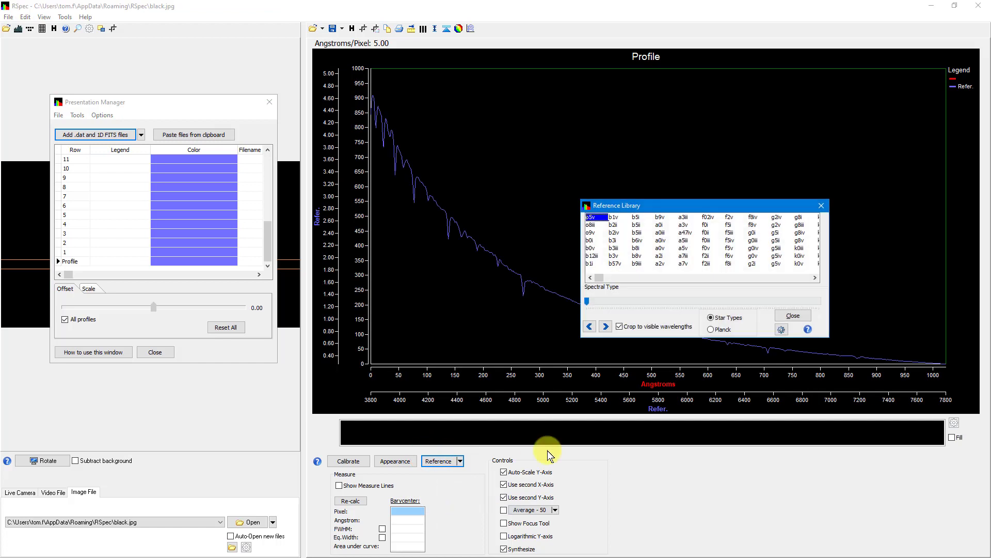
click(606, 327)
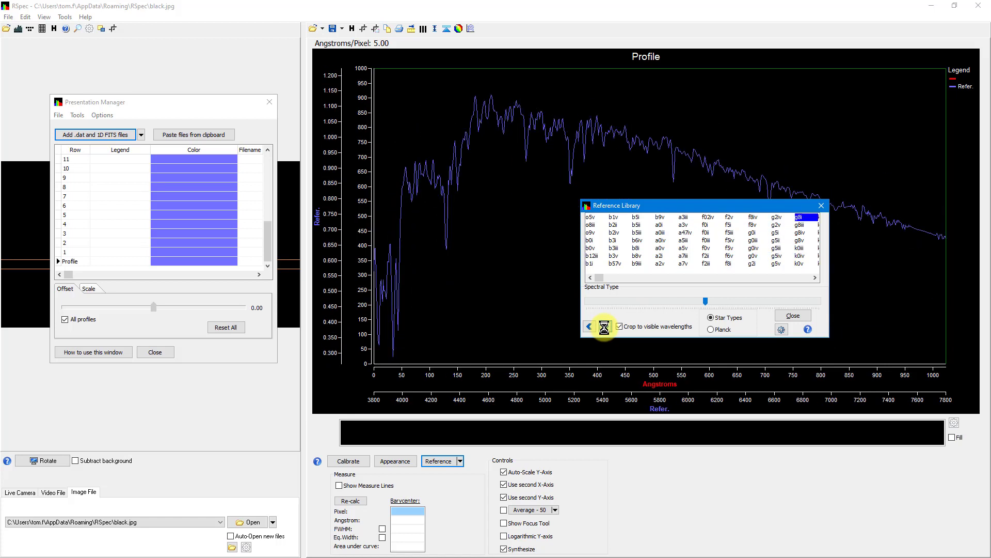
click(589, 326)
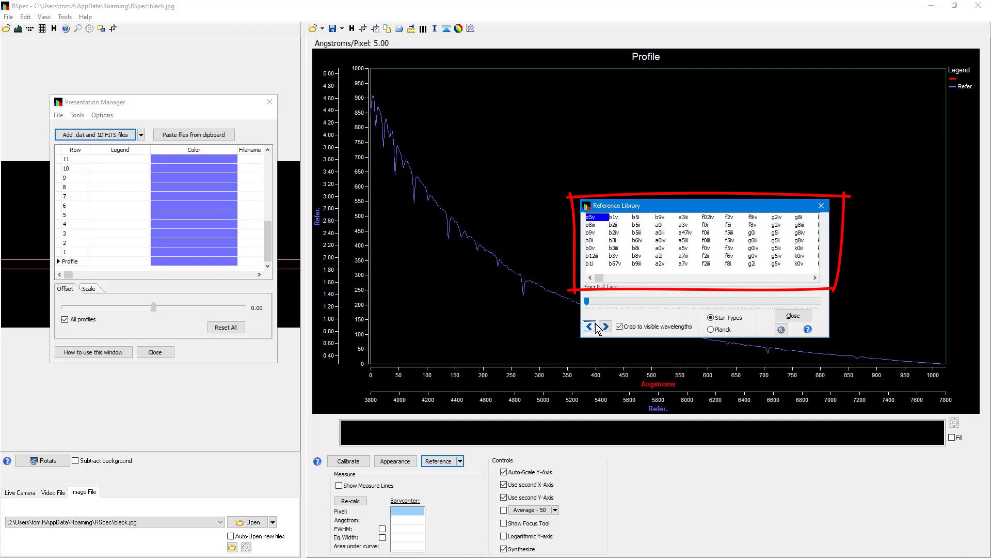
click(793, 317)
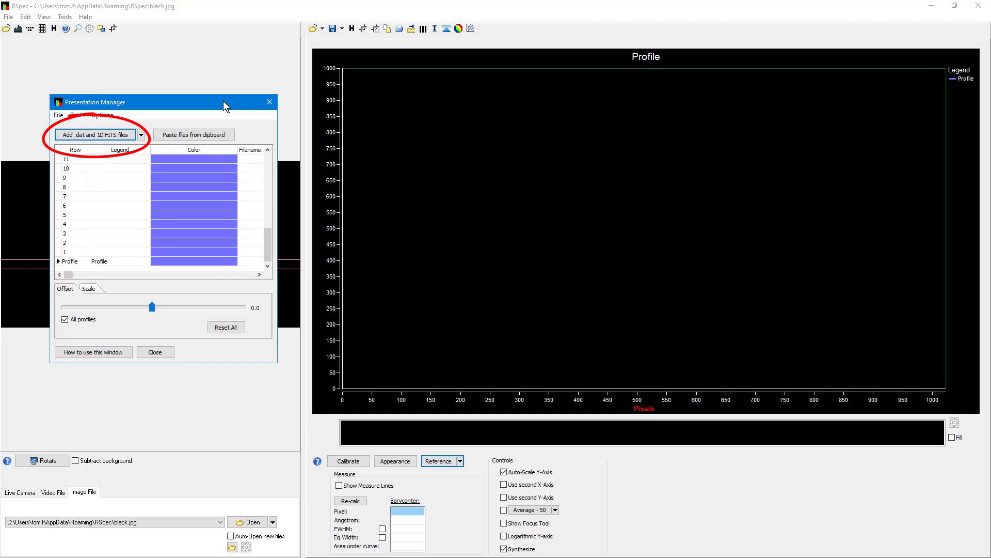
Add m3v.dat from the RSpec ReferenceLibrary folder as the Profile row of the presentation.
click(223, 99)
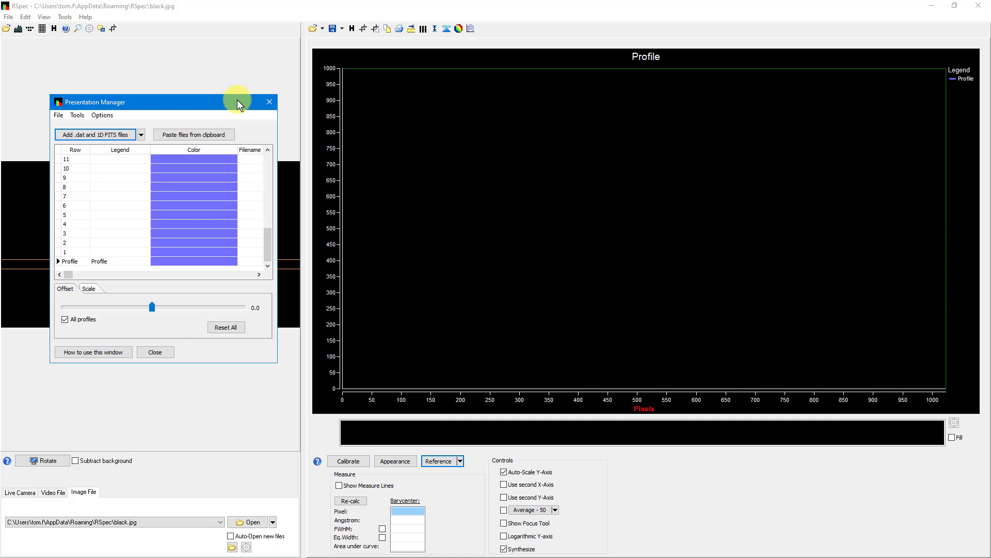
click(120, 136)
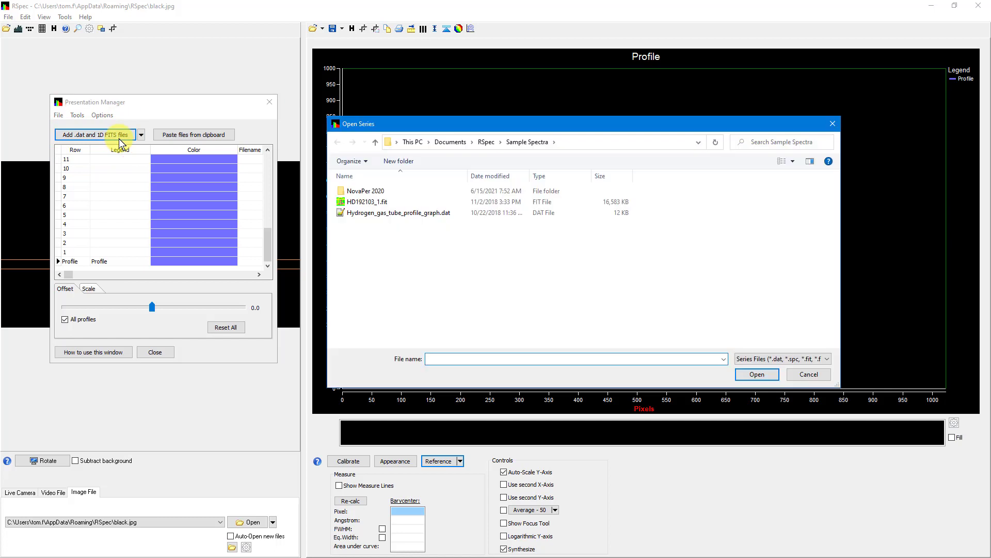
click(486, 142)
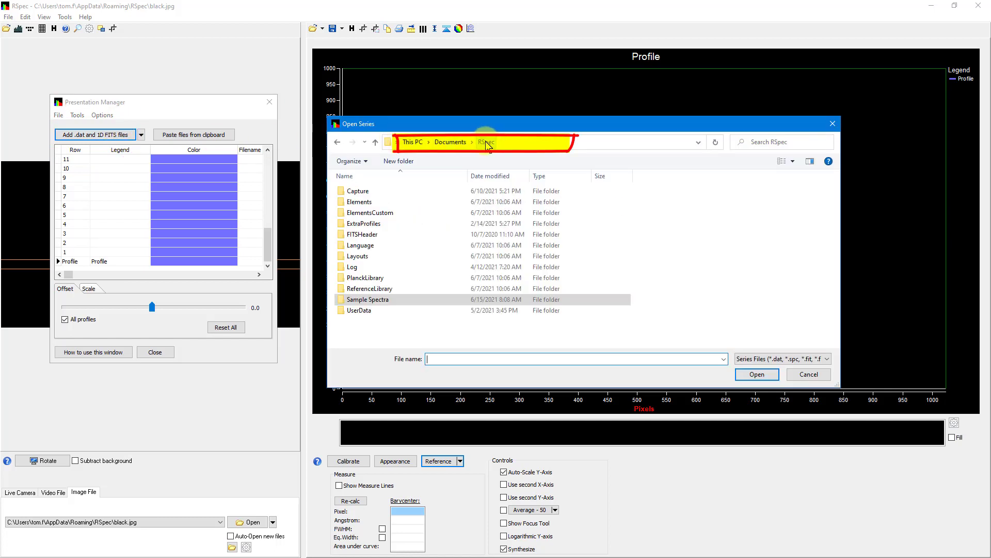
double_click(391, 290)
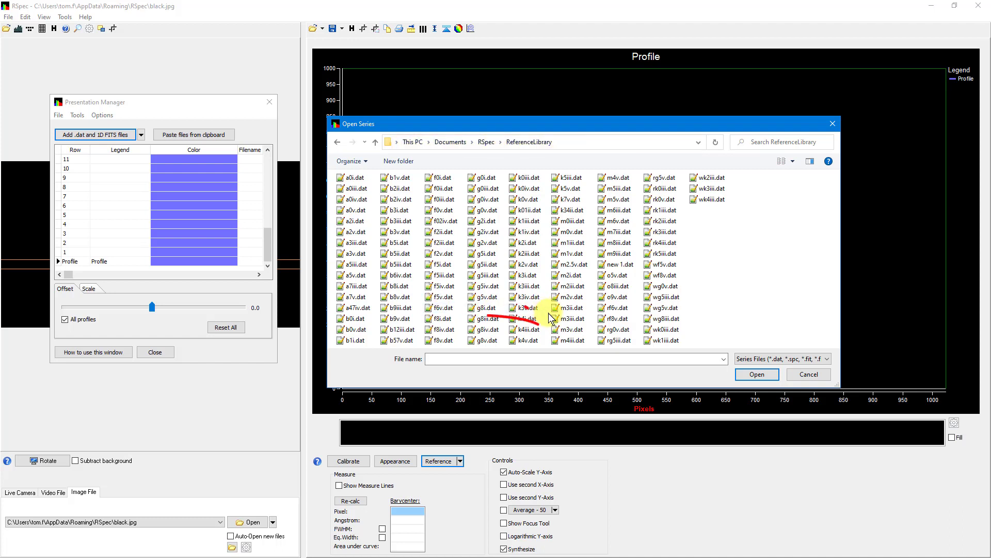
click(570, 329)
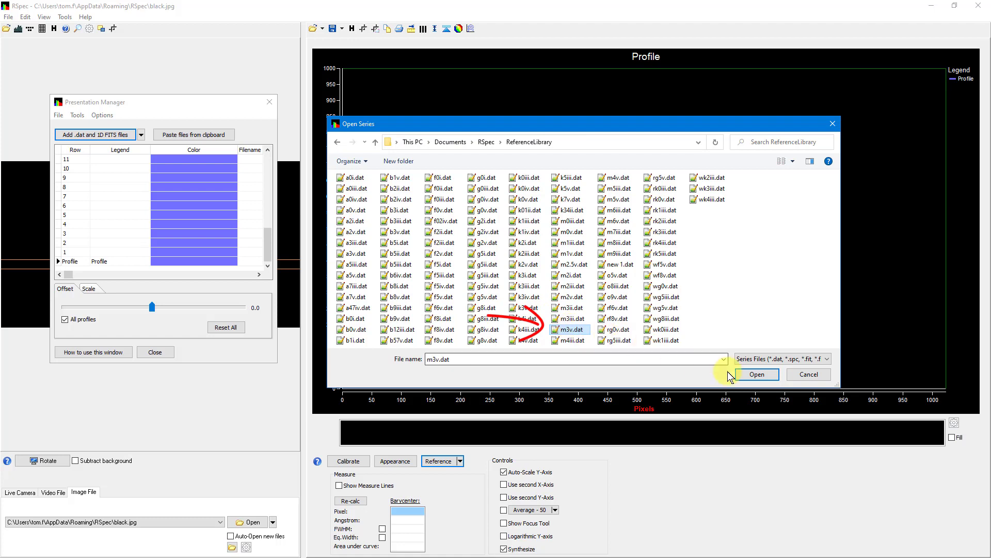
click(756, 375)
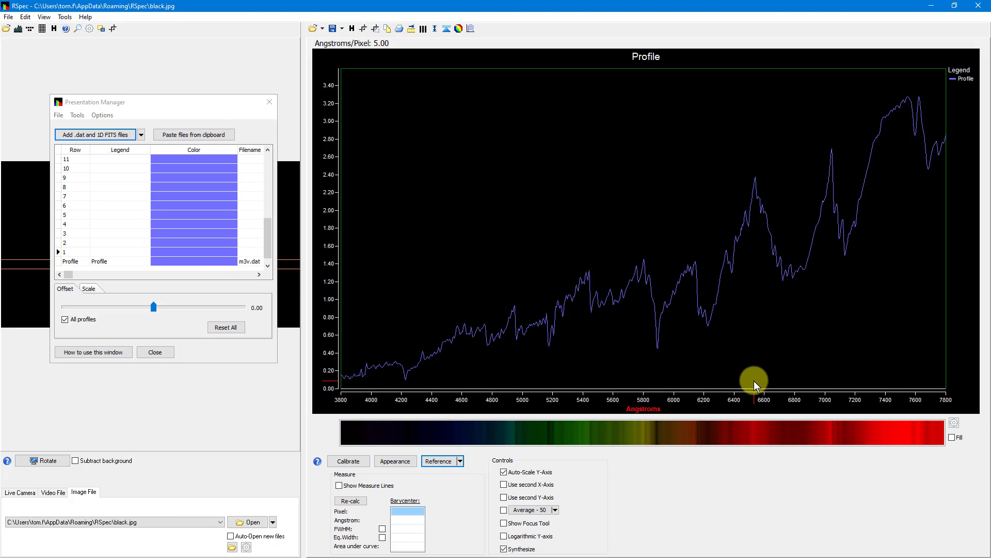
click(132, 134)
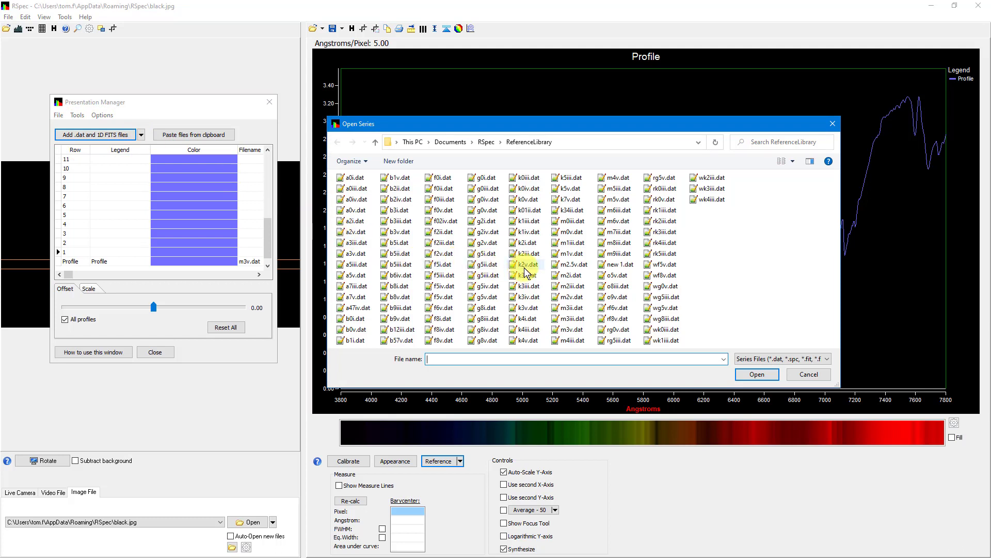
click(528, 254)
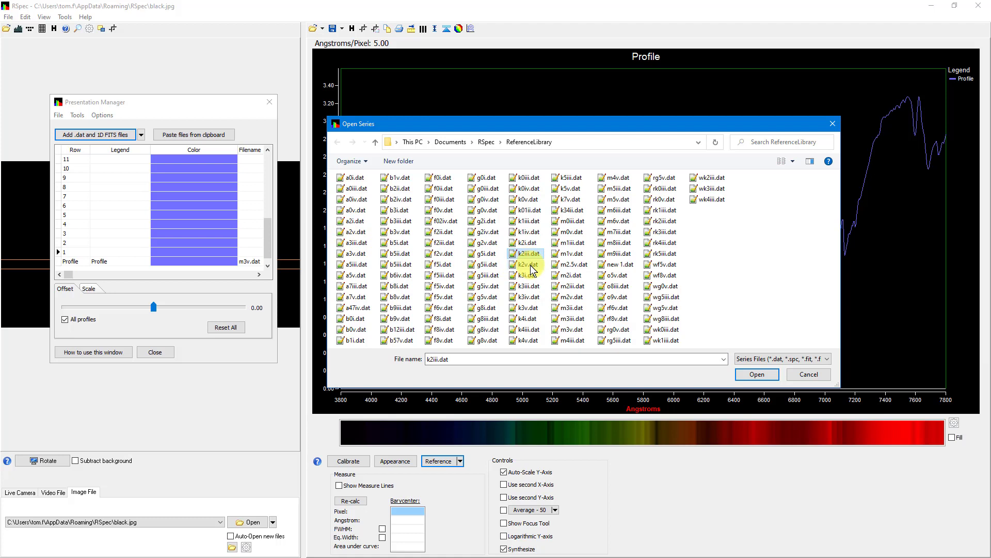
click(527, 275)
click(528, 285)
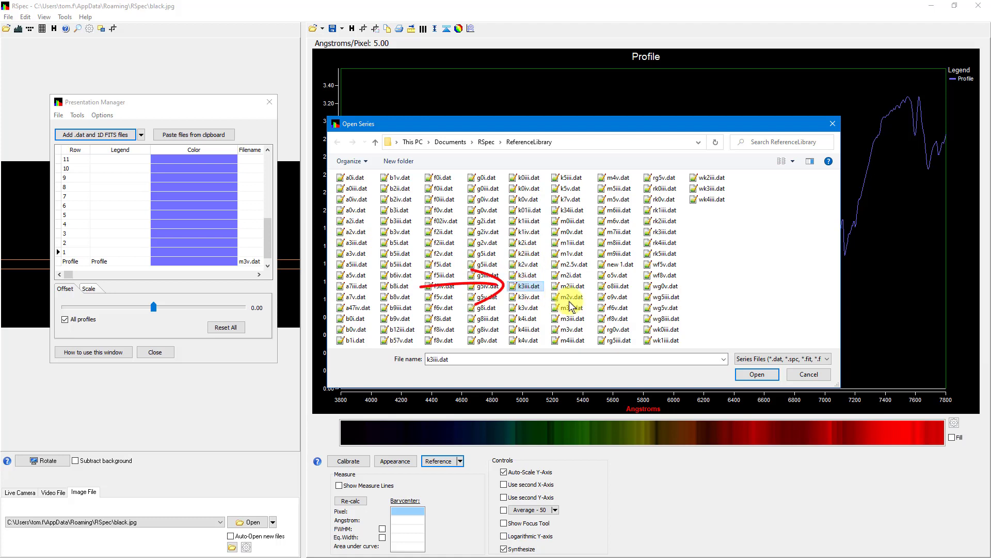
click(806, 373)
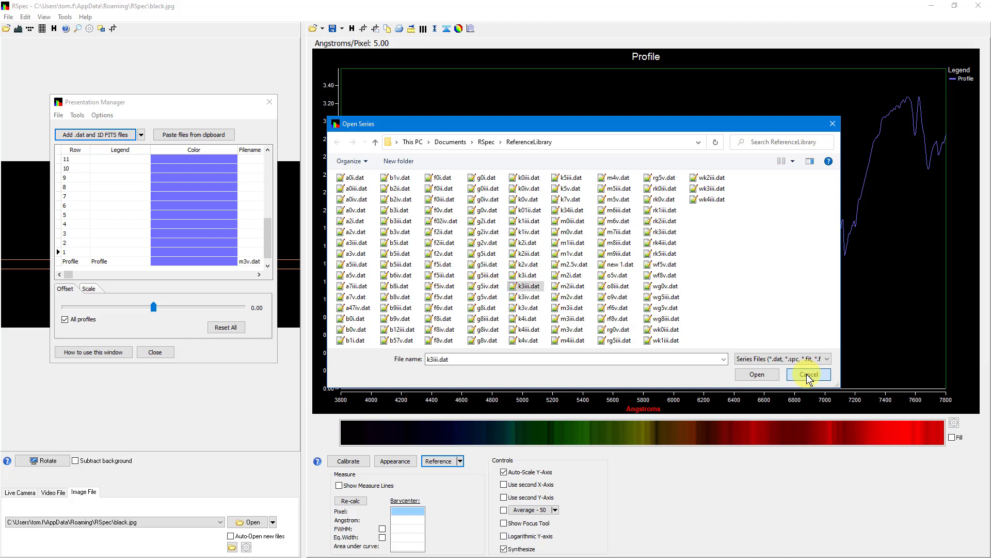
ctrl+click(572, 308)
ctrl+click(526, 275)
ctrl+click(487, 275)
ctrl+click(444, 265)
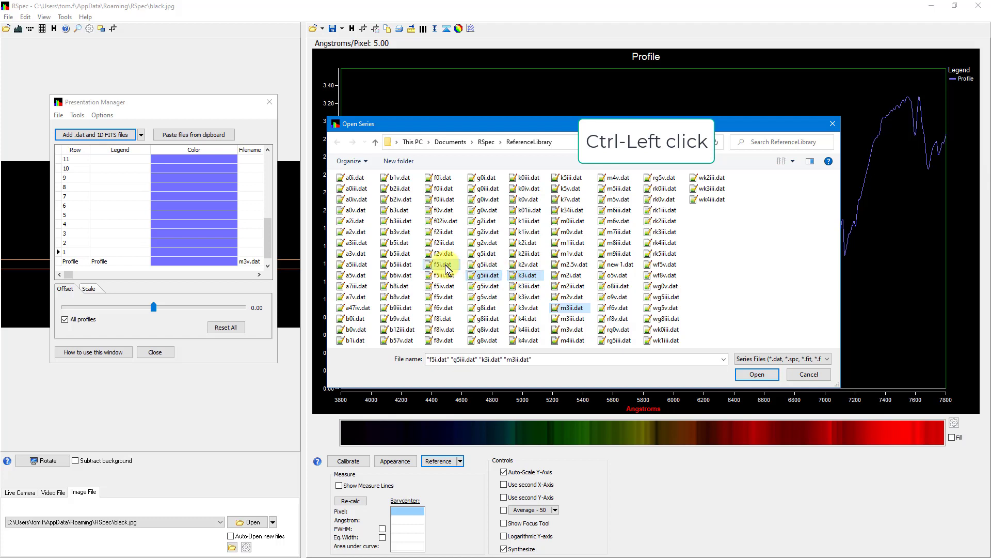
ctrl+click(411, 266)
ctrl+click(364, 266)
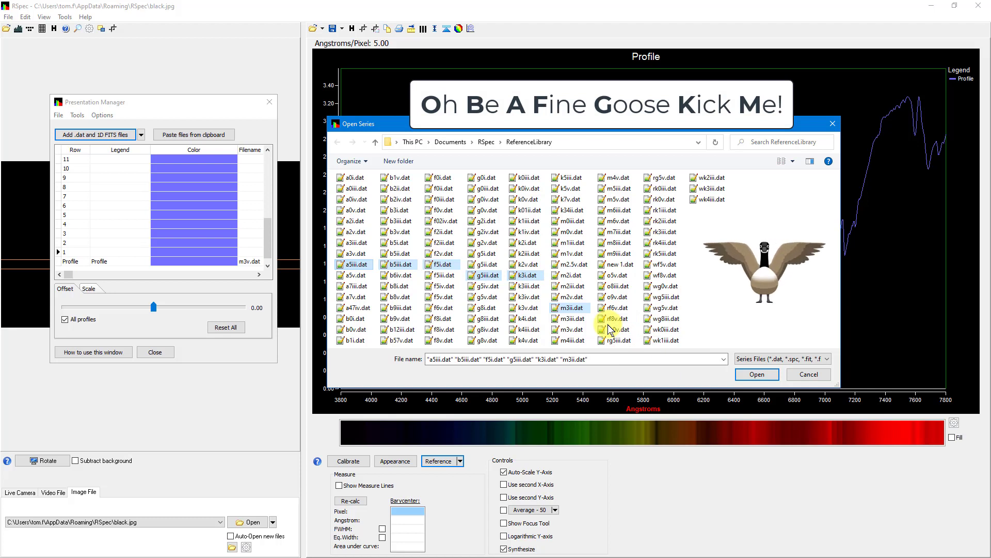
click(812, 375)
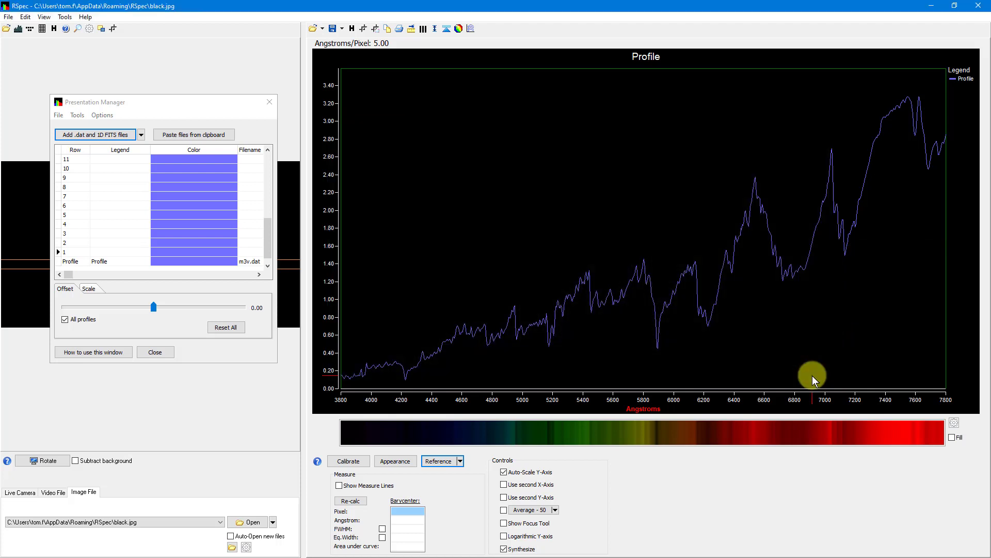
Add the recently used files k3v.dat, g2v.dat and f2v.dat to the presentation as rows 1, 2 and 3.
click(141, 135)
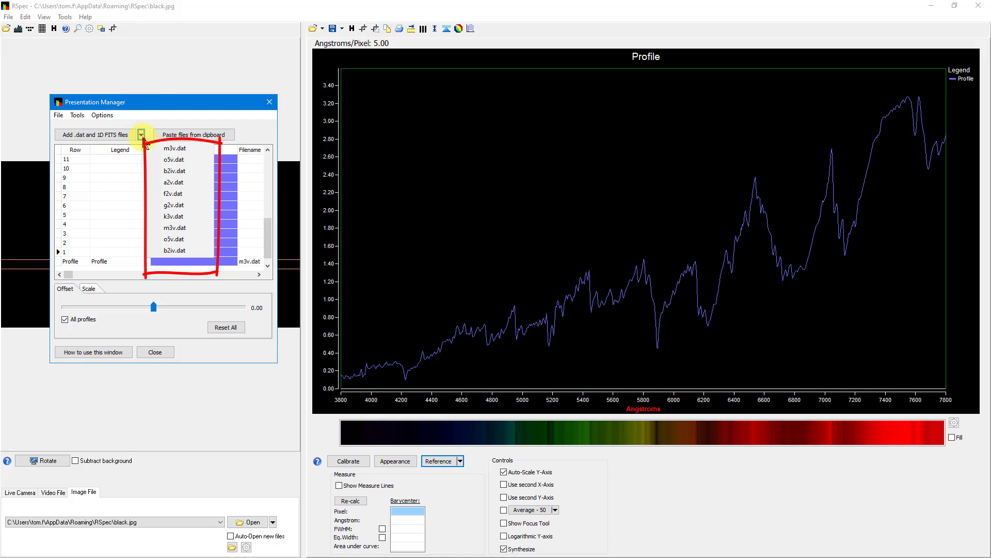
click(186, 217)
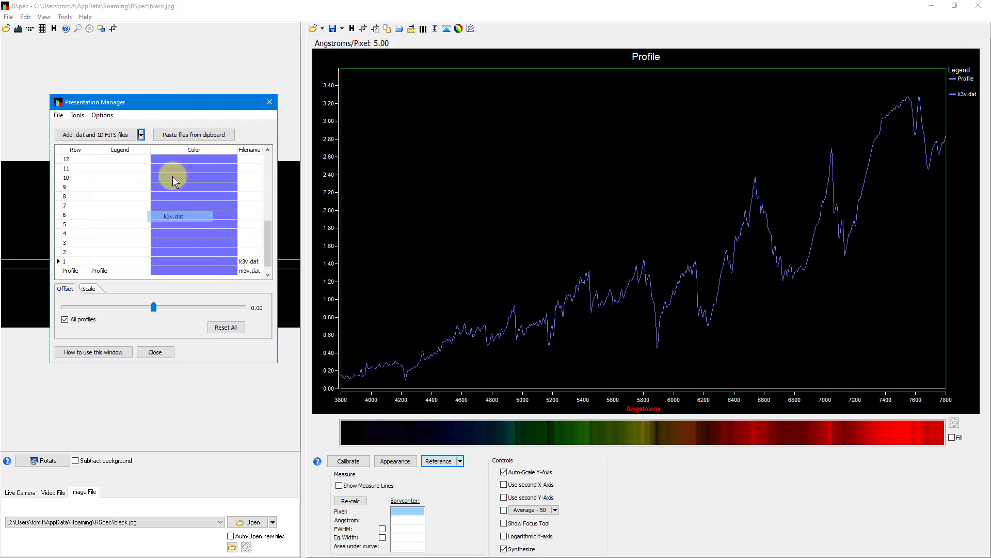
click(141, 134)
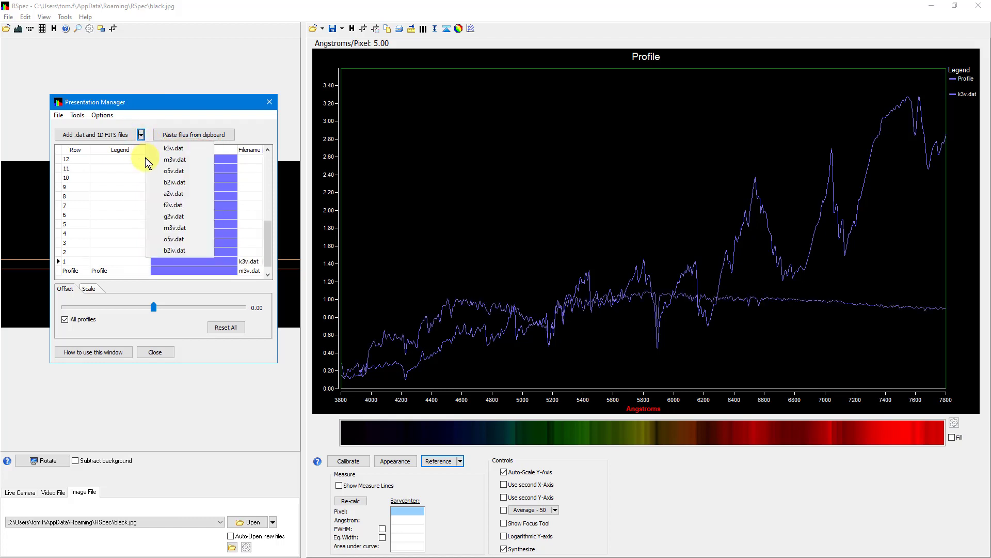
click(174, 216)
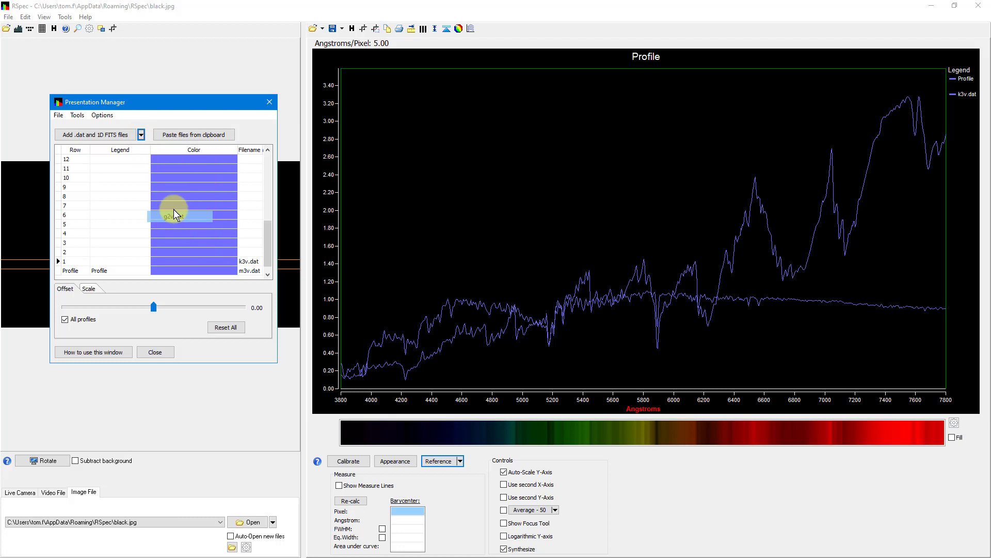
click(141, 135)
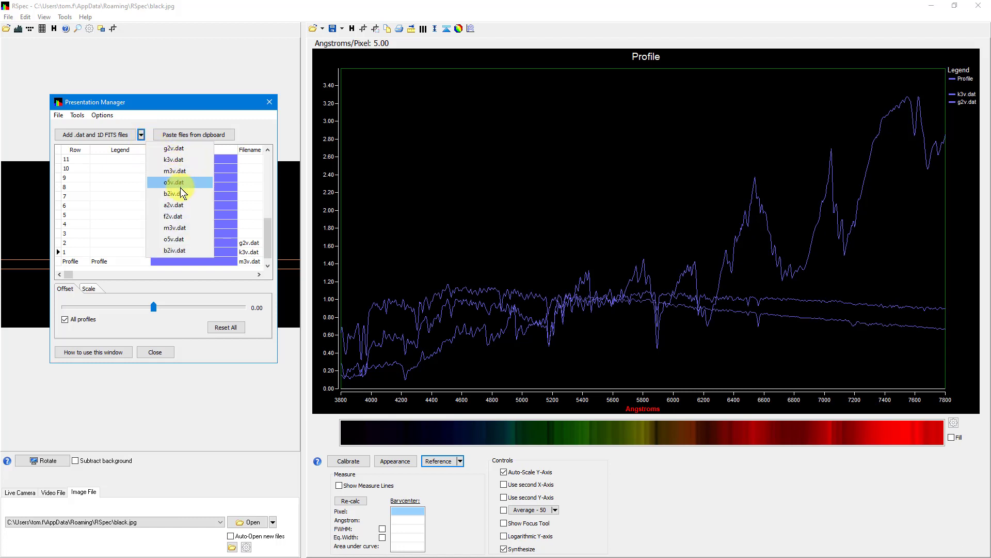
click(181, 215)
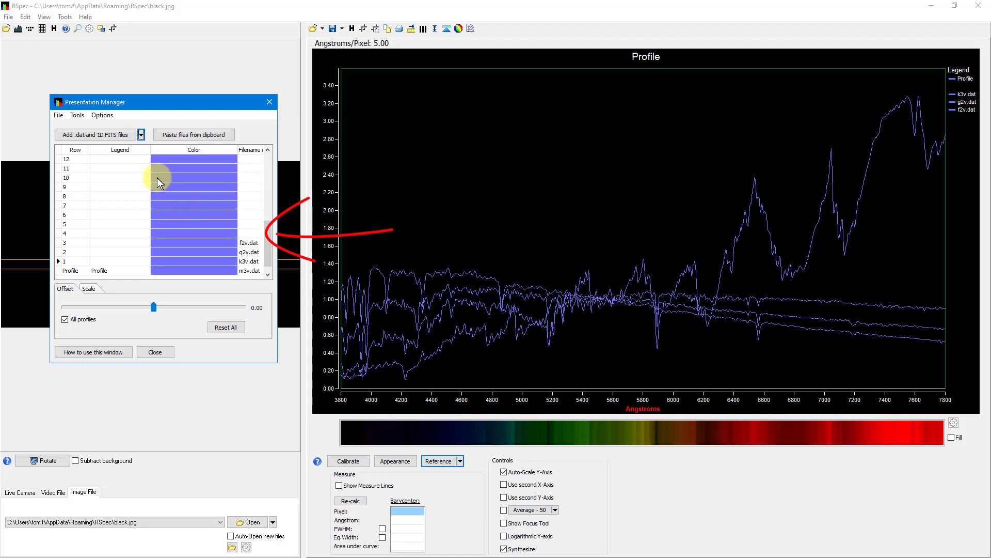
Add the recently used files a2v.dat, b2iv.dat and o5v.dat to the presentation as rows 4, 5 and 6.
click(141, 135)
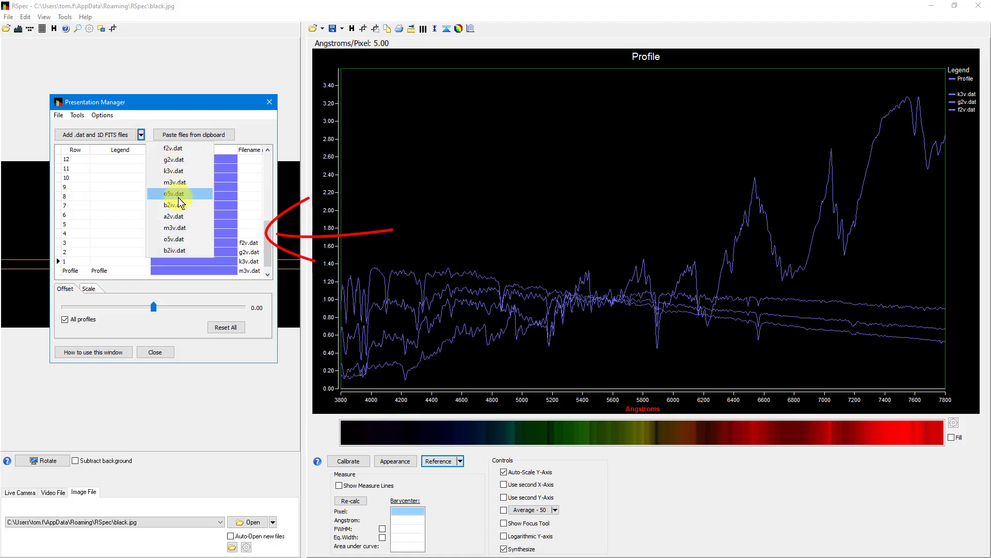
click(180, 216)
click(141, 135)
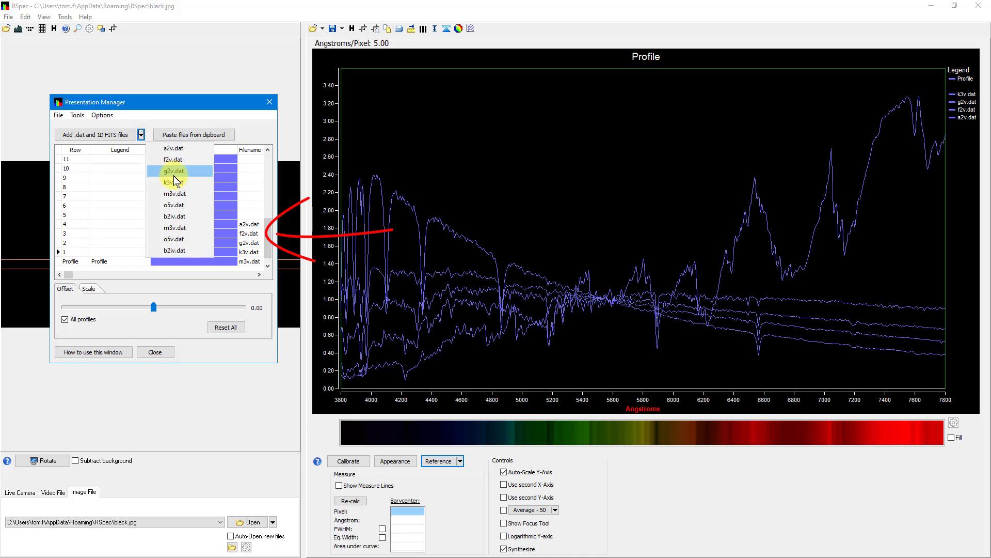
click(175, 222)
click(141, 135)
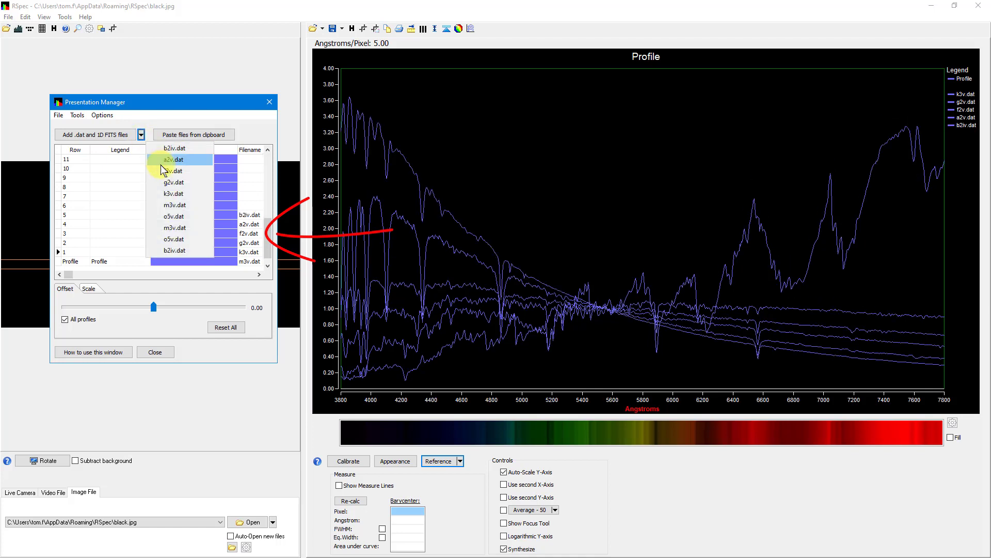
click(178, 217)
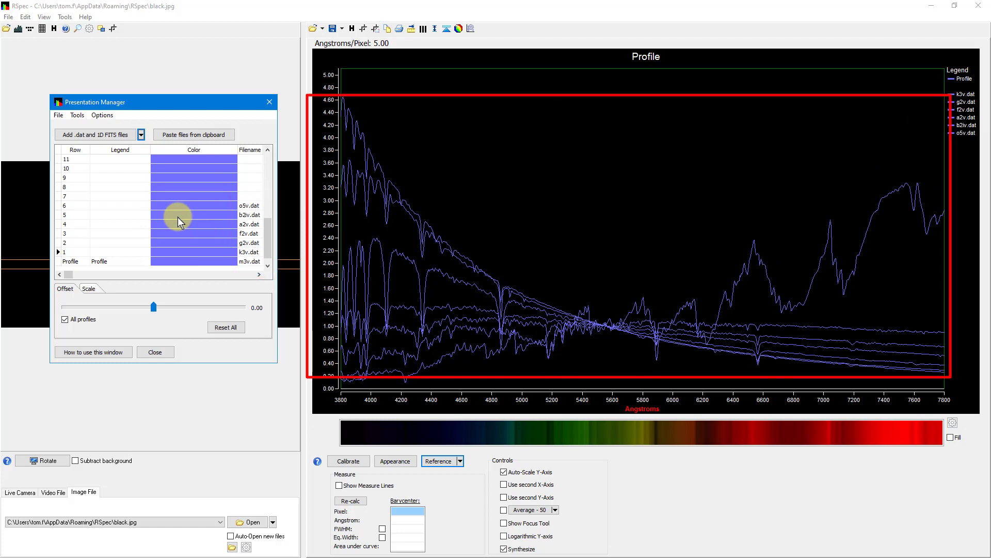
click(118, 264)
click(120, 264)
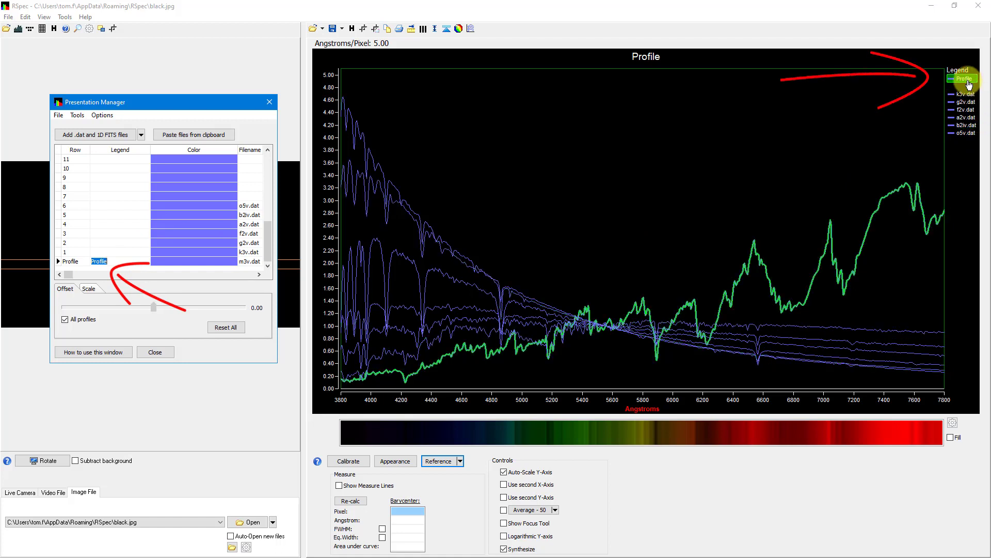
click(890, 193)
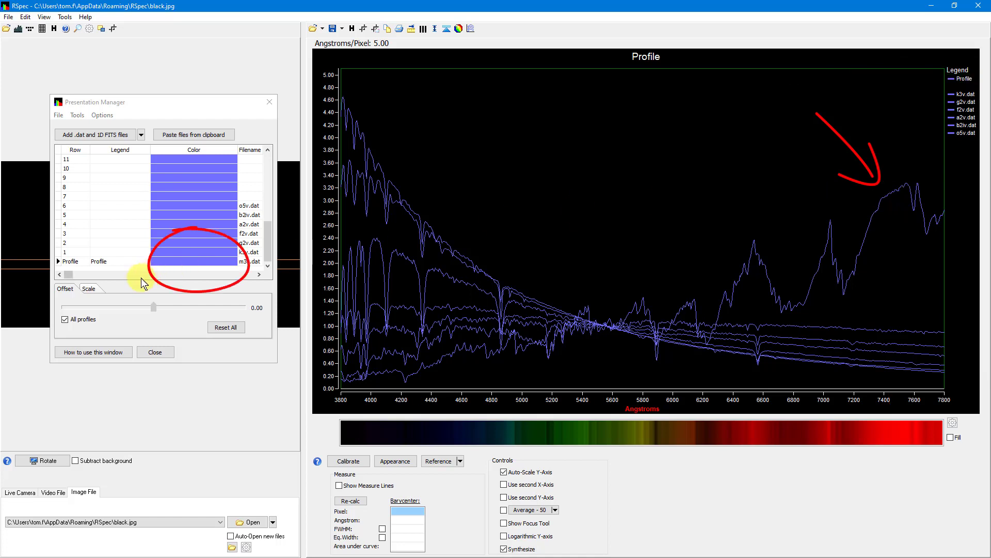
Set the color of the m3v.dat Profile row to red and of the k3v.dat row to orange.
click(195, 262)
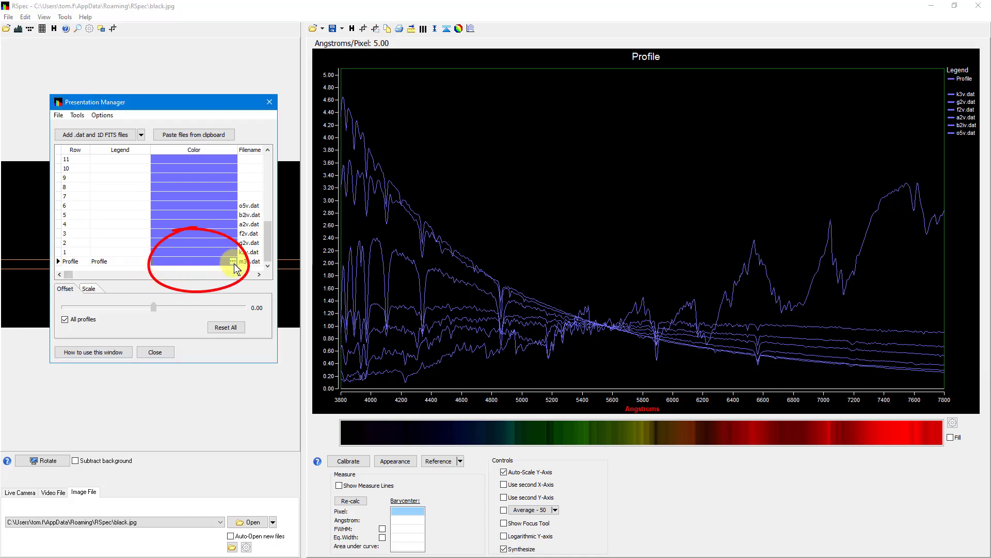
click(233, 262)
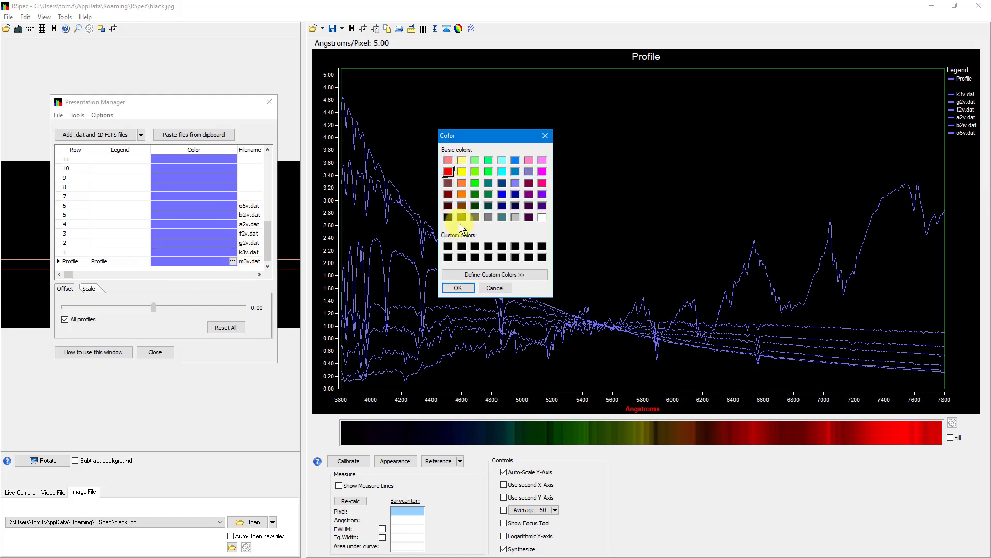
click(459, 288)
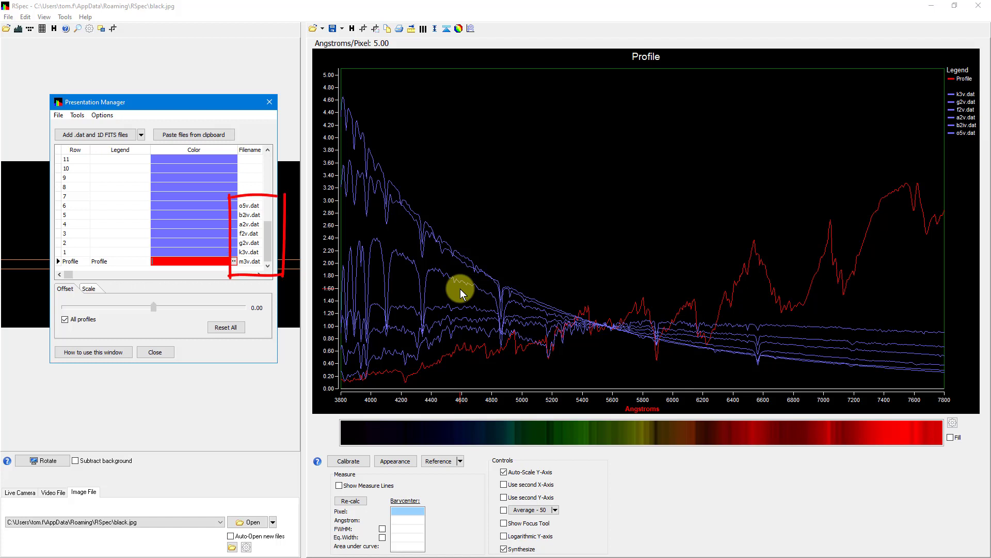
click(217, 252)
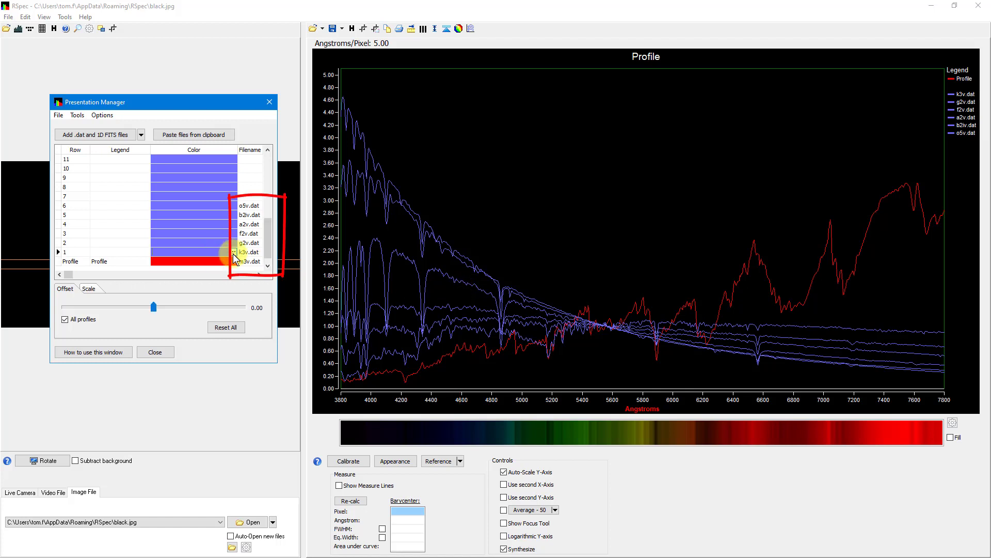
click(233, 252)
click(461, 194)
click(458, 289)
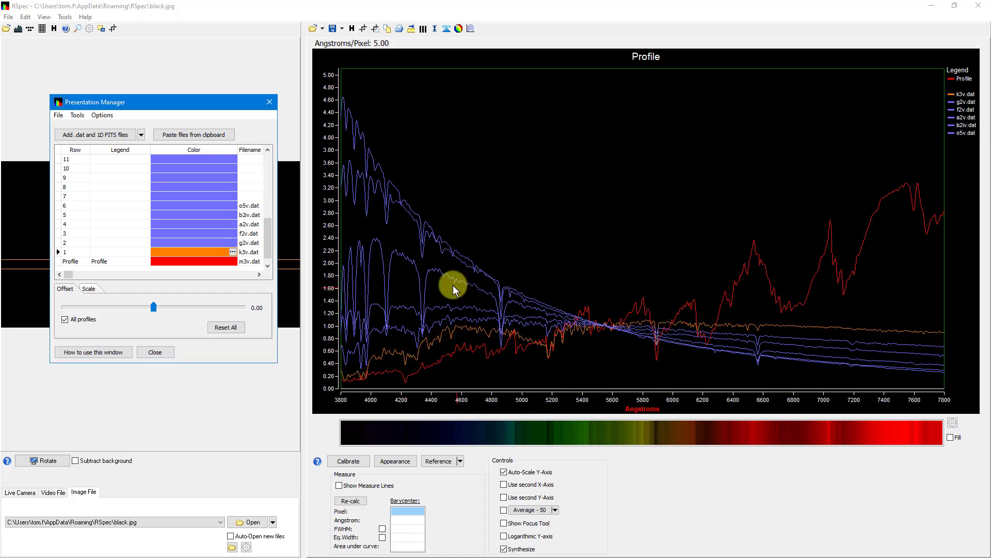
Set the color of the g2v.dat row to yellow and of the f2v.dat row to bright green.
click(223, 244)
click(234, 243)
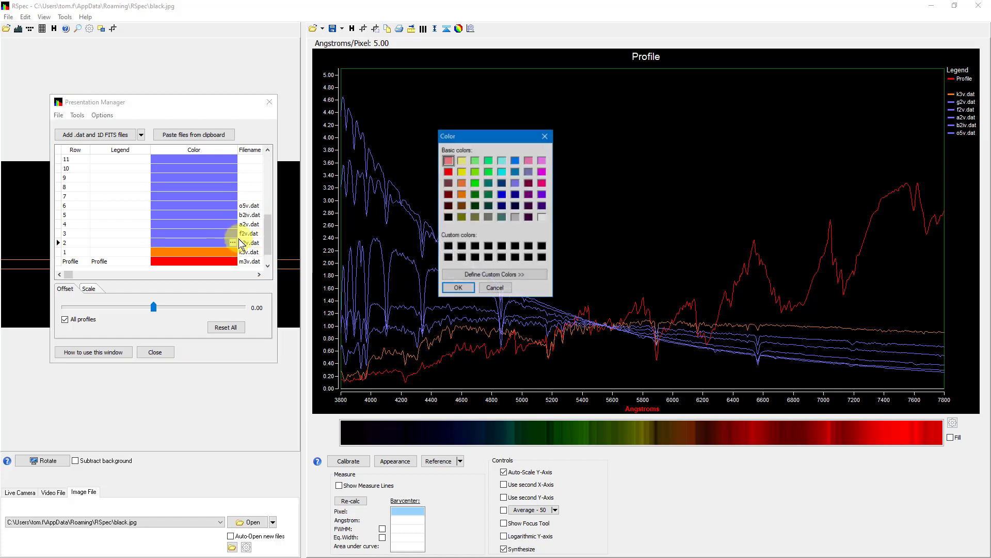
click(460, 172)
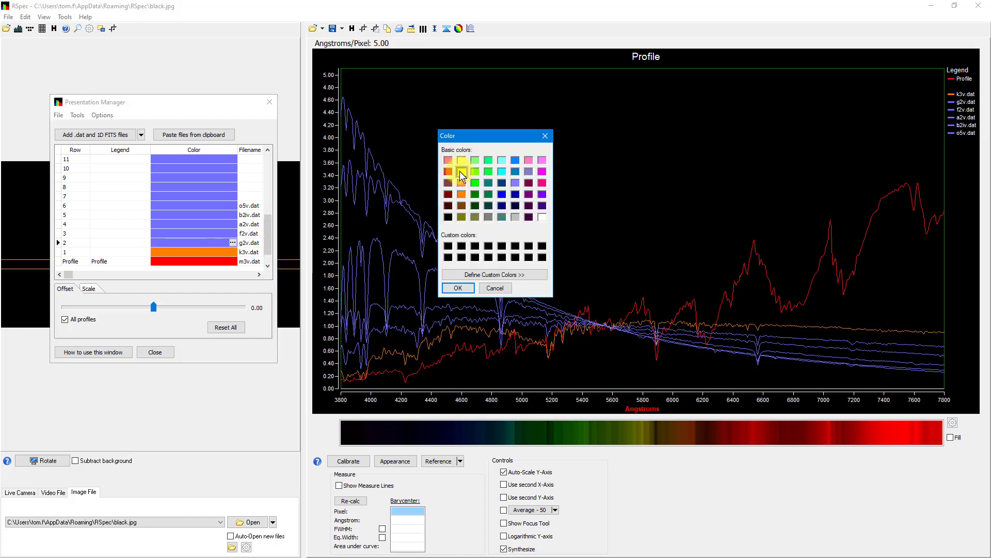
click(457, 285)
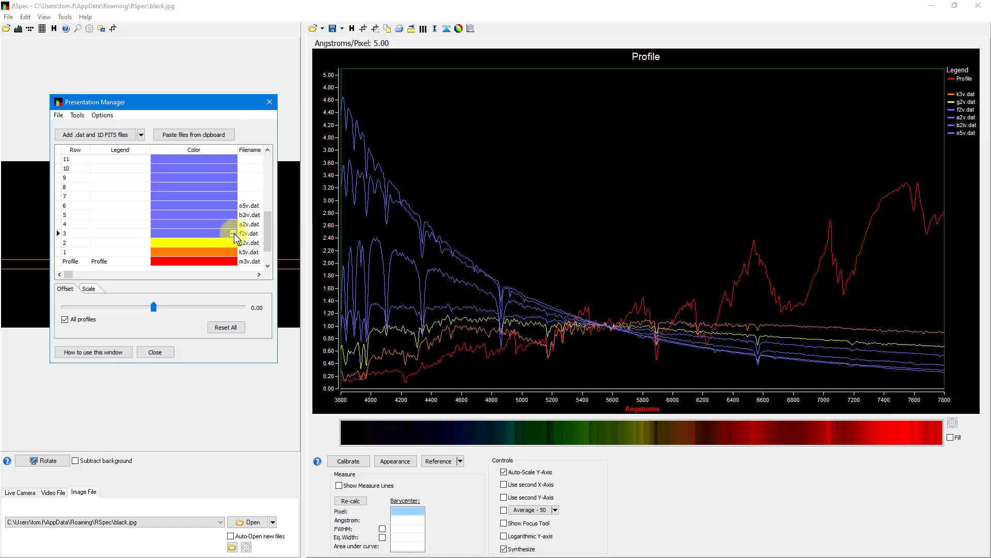
click(233, 234)
click(489, 172)
click(457, 288)
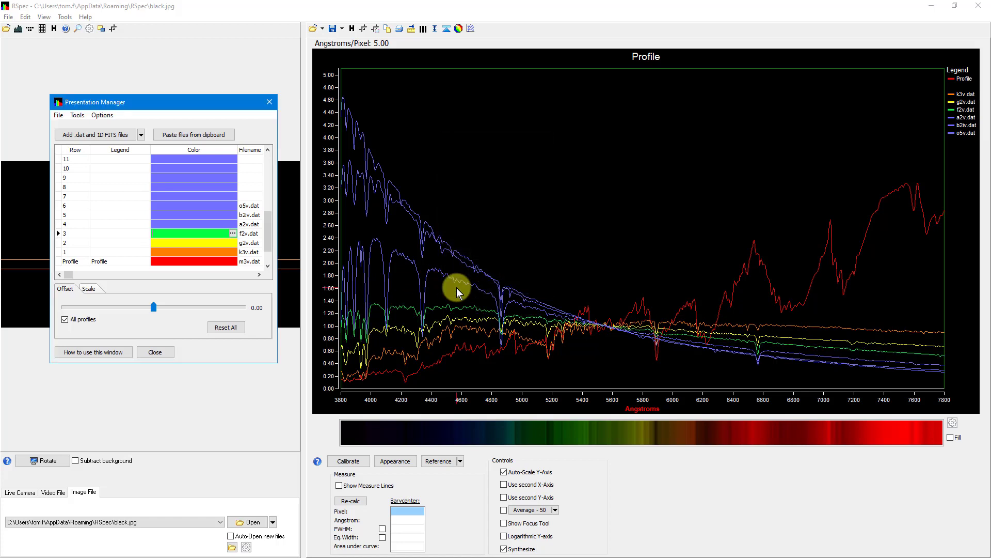
Set the color of the a2v.dat row to medium blue and of the o5v.dat row to pure blue.
click(224, 222)
click(233, 224)
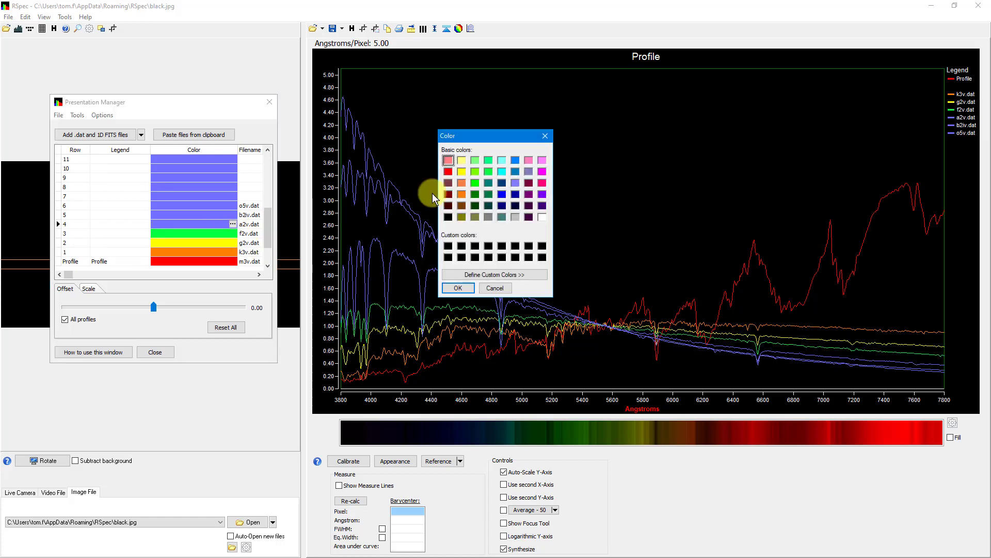
click(514, 173)
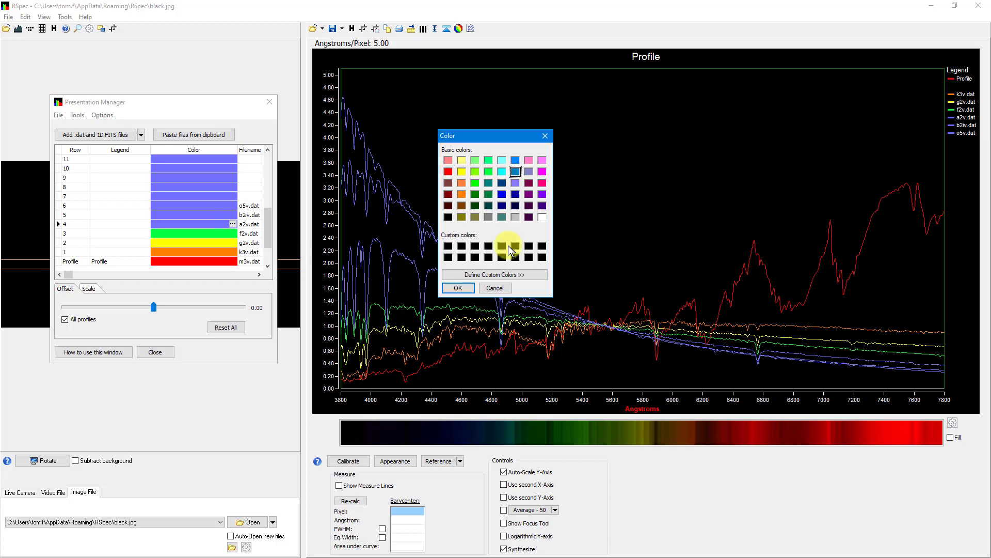
click(458, 287)
click(233, 206)
click(233, 205)
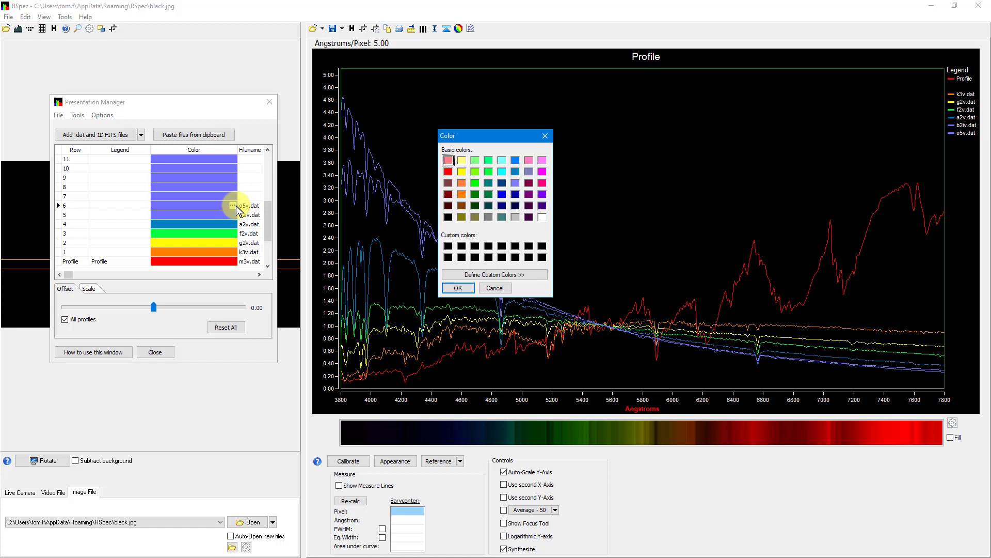
click(504, 197)
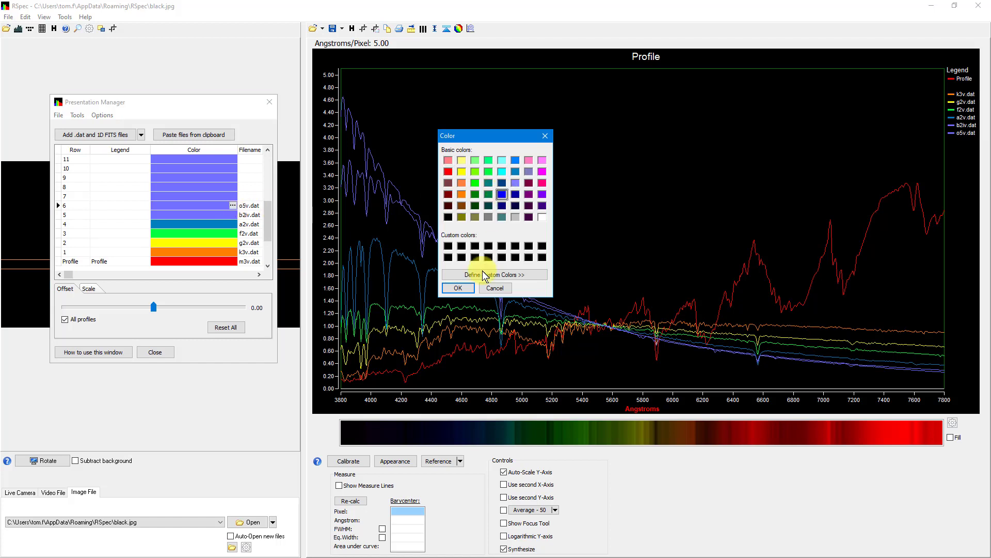
click(458, 287)
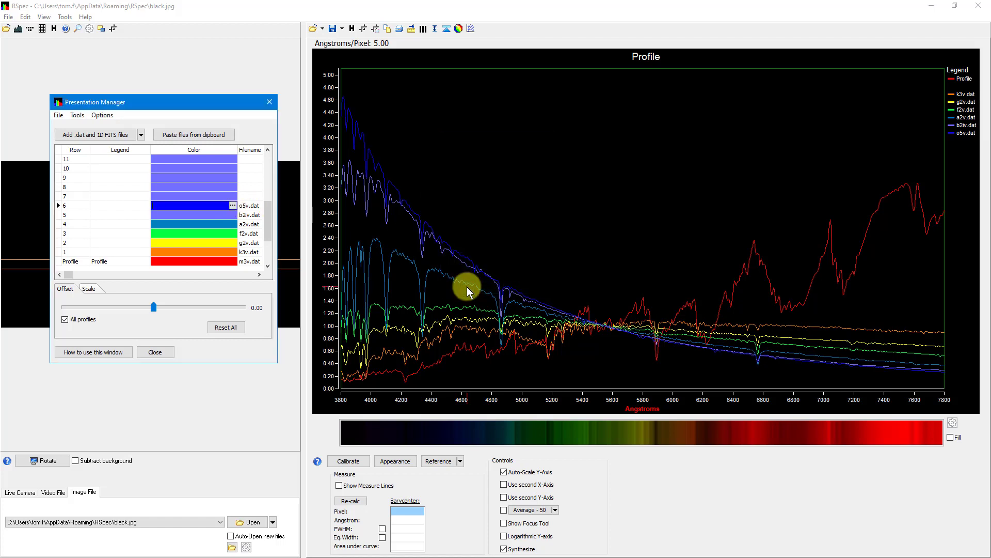
click(472, 292)
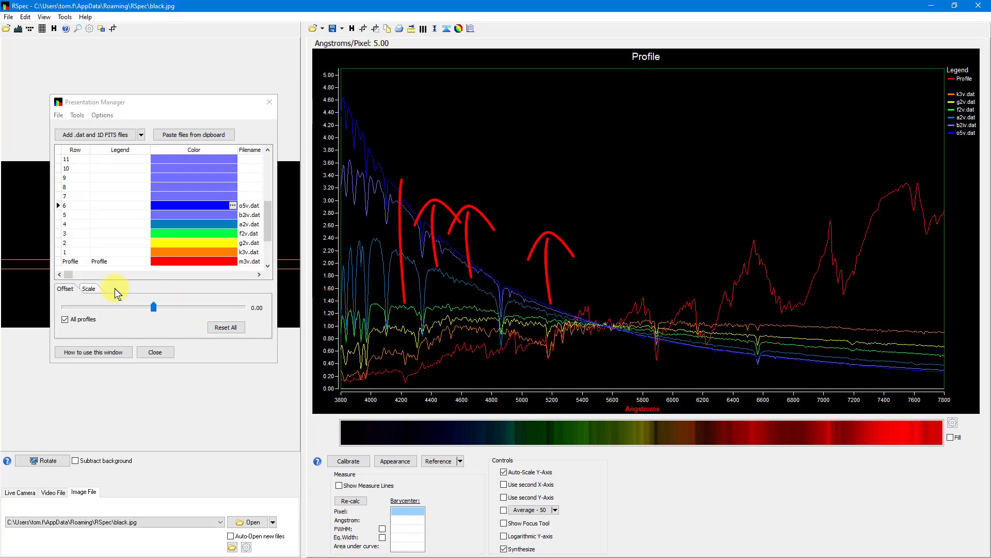
Try offsetting all profiles vertically, and reset all offsets.
click(75, 290)
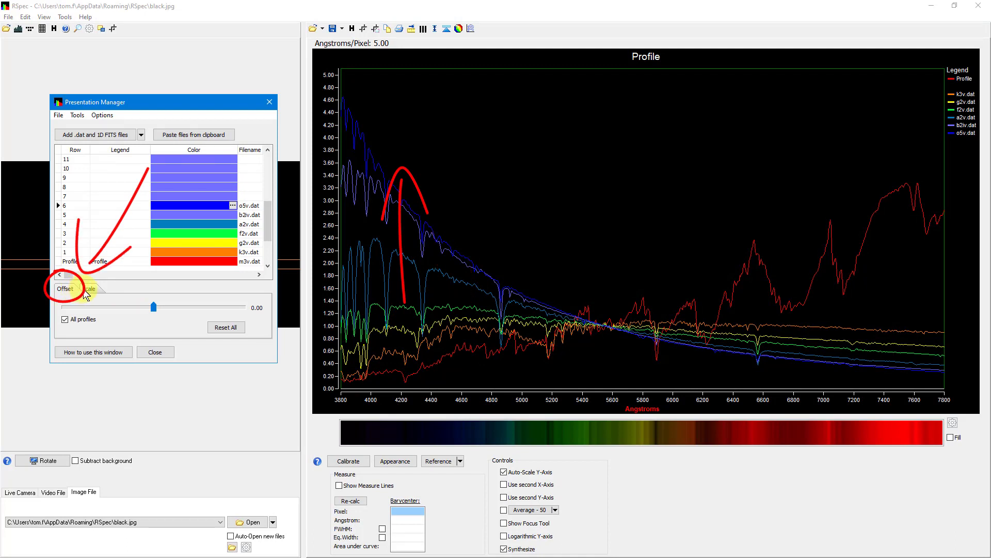
drag(155, 308, 167, 313)
click(226, 327)
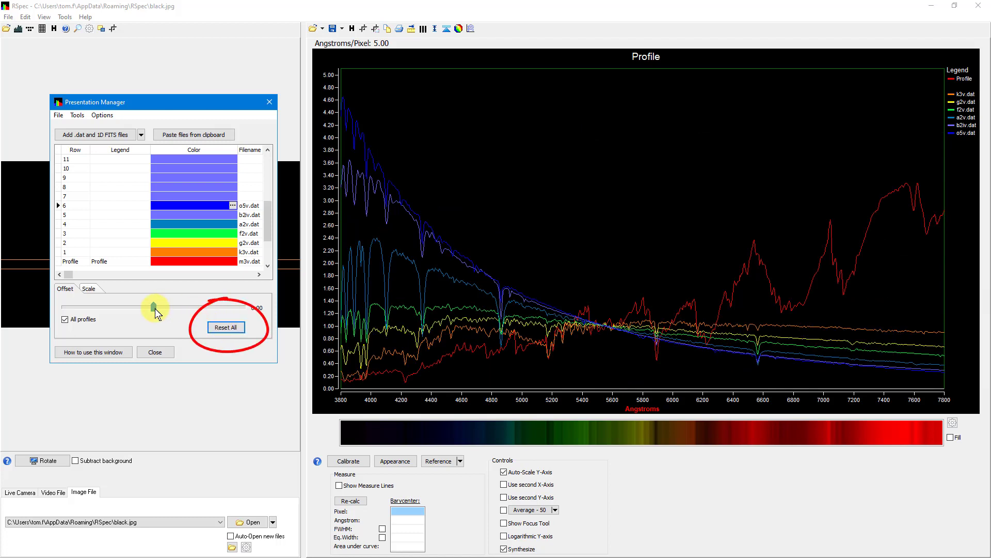
Spread all profiles apart vertically on the graph by raising their common offset to about 1.11.
drag(156, 310, 157, 311)
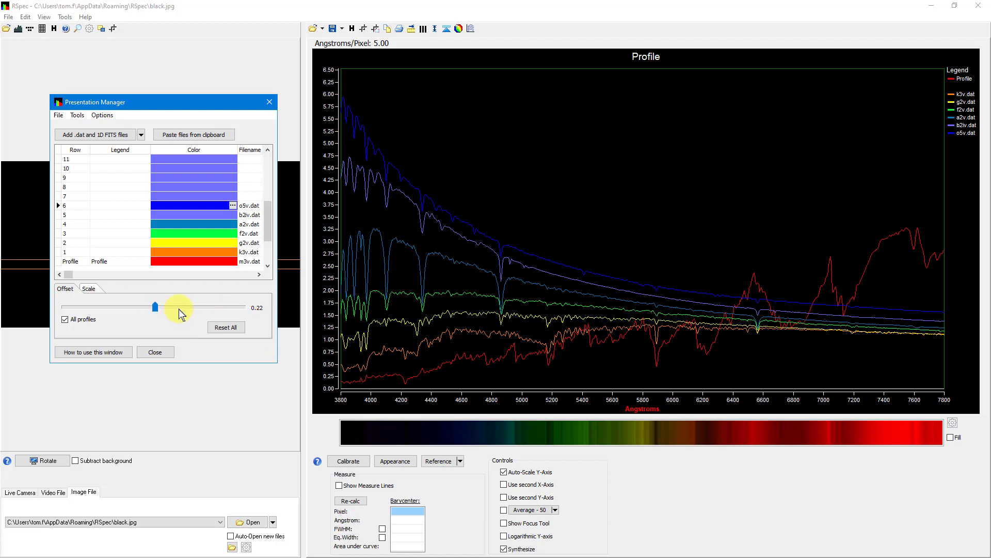
click(174, 307)
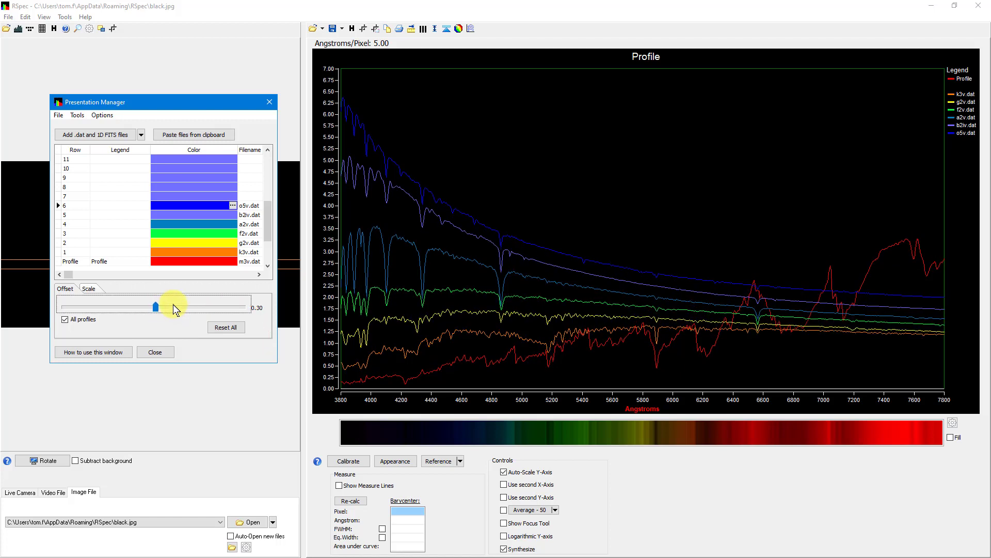
click(173, 308)
key(Left)
key(Left)
key(Left)
key(Left)
key(Left)
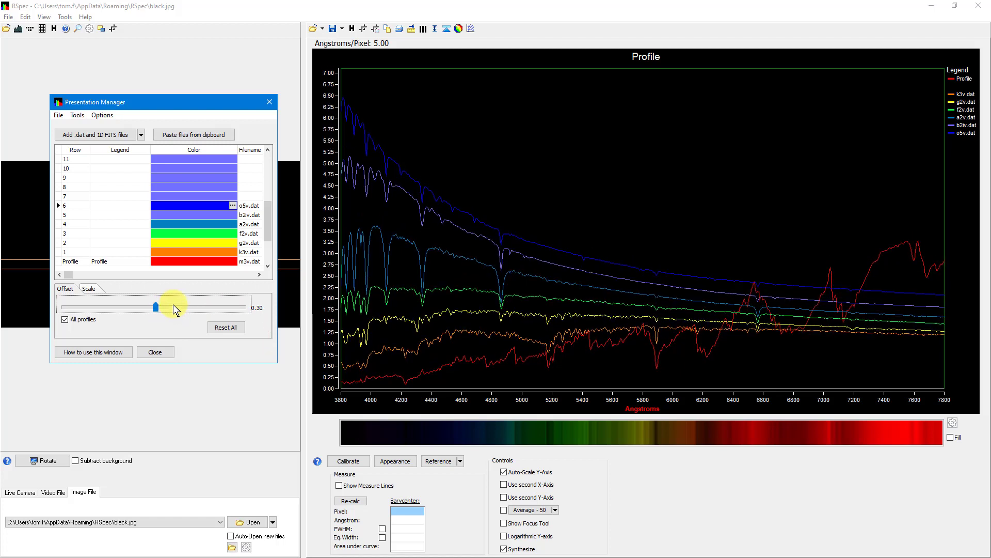
key(Right)
key(Right)
key(Right)
key(Right)
key(Right)
key(Right)
key(Right)
key(Right)
key(Right)
key(Right)
key(Right)
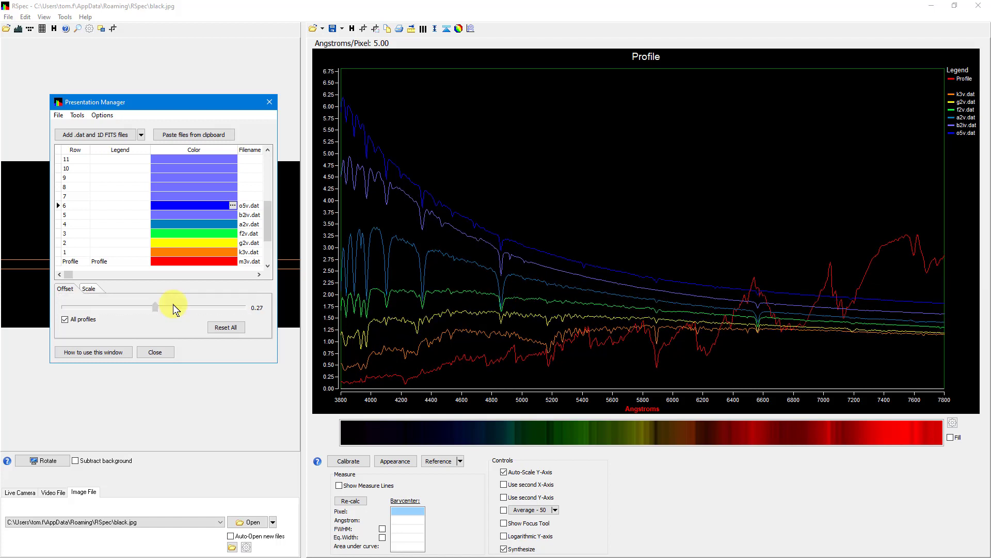
key(Right)
key(Left)
key(Left)
key(Right)
key(Right)
key(Right)
key(Right)
key(Right)
key(Right)
key(Right)
key(Right)
key(Right)
key(Right)
key(Right)
key(Right)
key(Right)
key(Right)
key(Right)
key(Right)
key(Right)
key(Right)
key(Right)
key(Right)
key(Right)
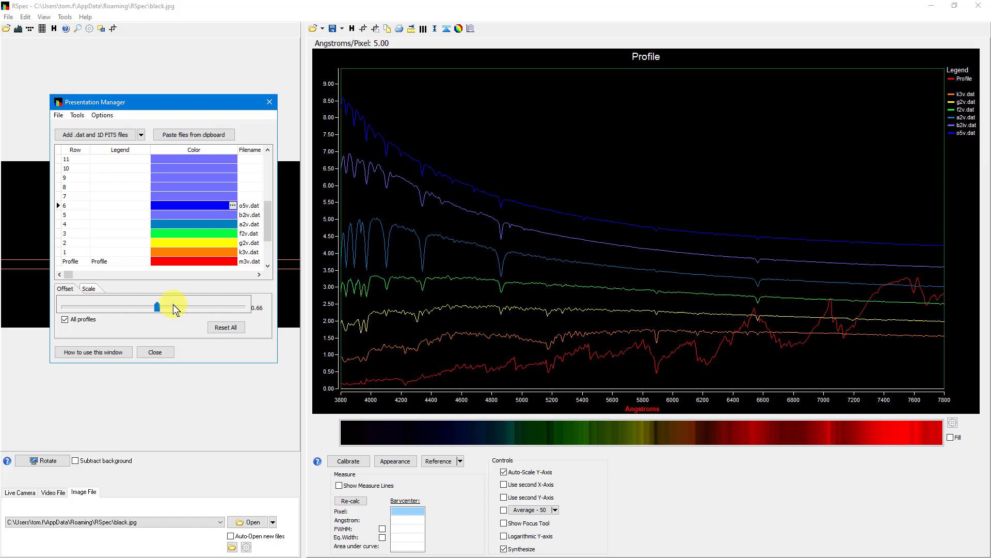
key(Right)
key(Right)
key(Right)
key(Right)
key(Right)
key(Right)
key(Right)
key(Right)
key(Right)
key(Right)
key(Right)
key(Right)
key(Right)
key(Right)
key(Right)
key(Right)
key(Right)
key(Right)
key(Right)
key(Right)
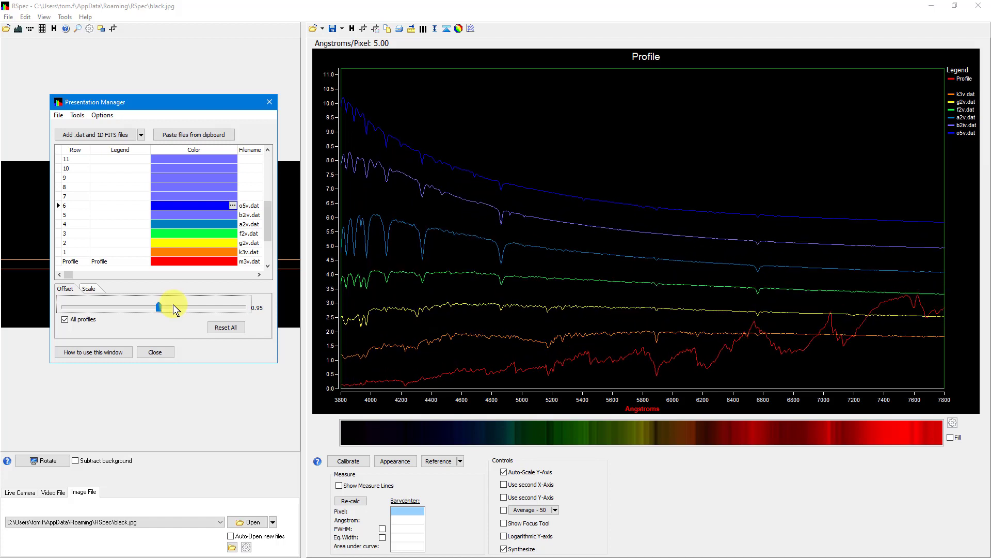
key(Left)
key(Left)
key(Left)
key(Left)
key(Left)
key(Left)
key(Left)
key(Left)
key(Left)
key(Left)
key(Left)
key(Left)
key(Left)
key(Left)
key(Left)
key(Left)
key(Left)
key(Left)
key(Left)
key(Left)
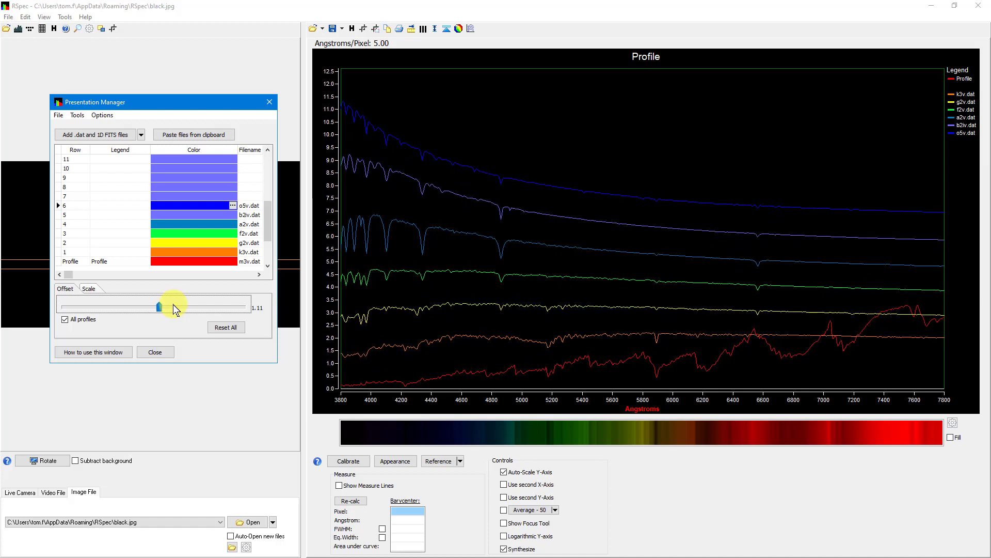
Try a tighter spacing of all profiles by lowering their common vertical offset to about 0.30.
key(Left)
key(Left)
key(Left)
key(Left)
key(Left)
key(Left)
key(Left)
key(Left)
key(Left)
key(Left)
key(Left)
key(Left)
key(Left)
key(Left)
key(Left)
key(Left)
key(Left)
key(Left)
key(Left)
key(Left)
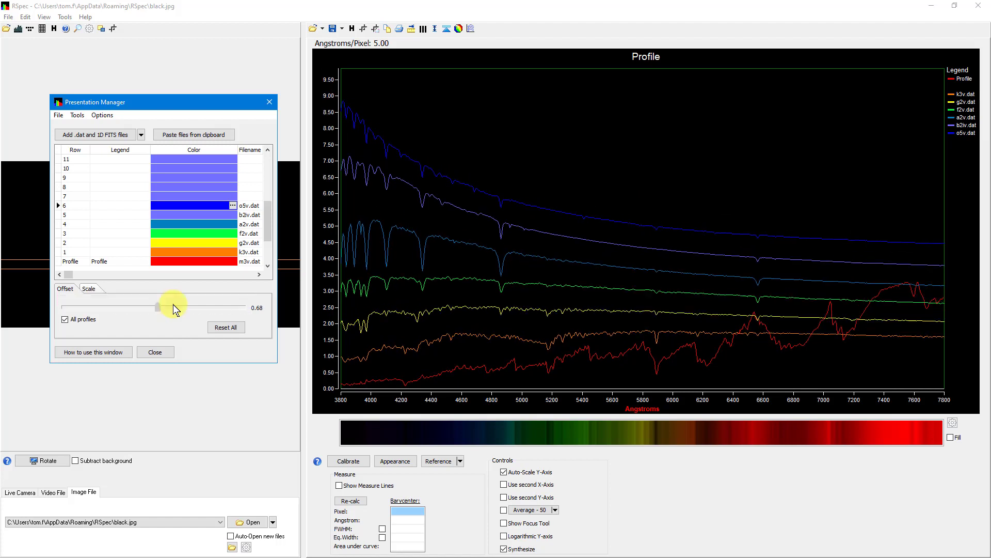
key(Left)
key(Left)
key(Left)
key(Left)
key(Left)
key(Left)
key(Left)
key(Left)
key(Left)
key(Left)
key(Left)
key(Left)
key(Left)
key(Left)
key(Left)
key(Left)
key(Left)
key(Left)
key(Left)
key(Left)
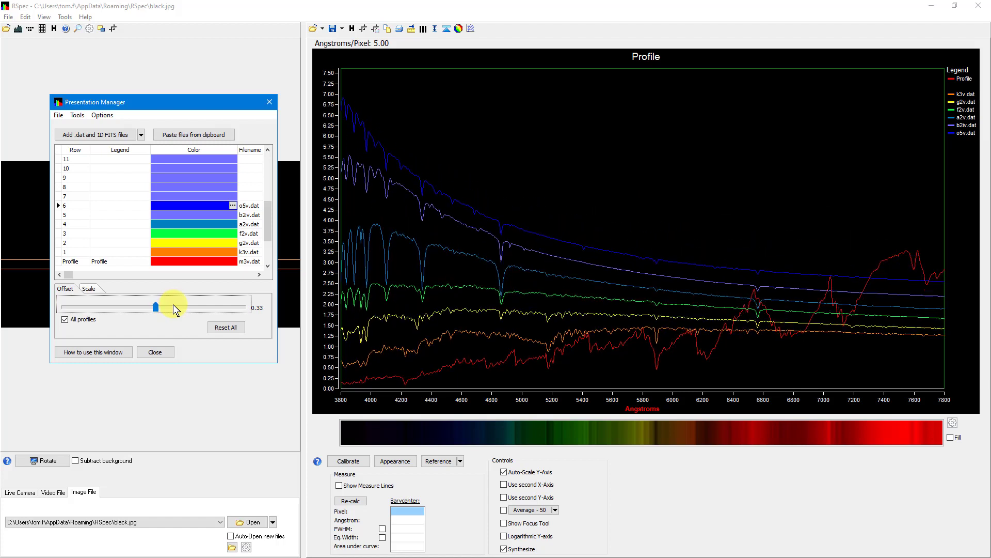
key(Right)
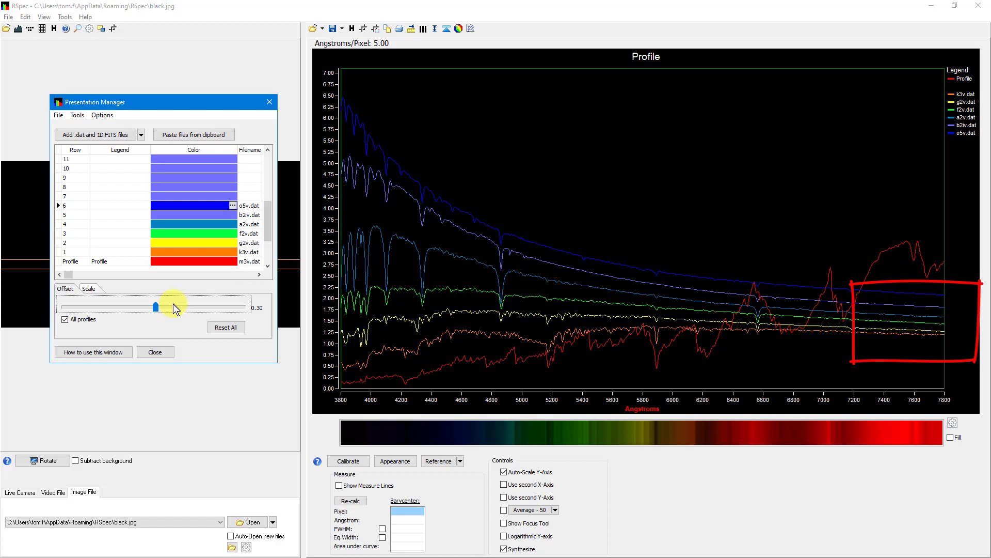
Try a wider spacing of all profiles by raising their common vertical offset to about 2.72.
key(Right)
key(Right)
key(Right)
key(Right)
key(Right)
key(Right)
key(Right)
key(Right)
key(Right)
key(Right)
key(Right)
key(Right)
key(Right)
key(Right)
key(Right)
key(Right)
key(Right)
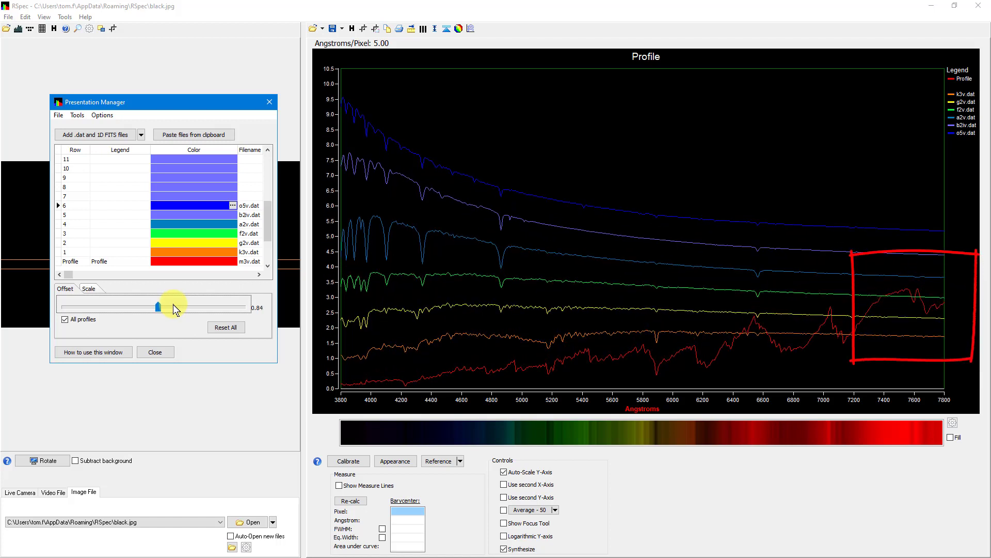
key(Right)
key(Right)
key(Right)
key(Right)
key(Right)
key(Right)
key(Right)
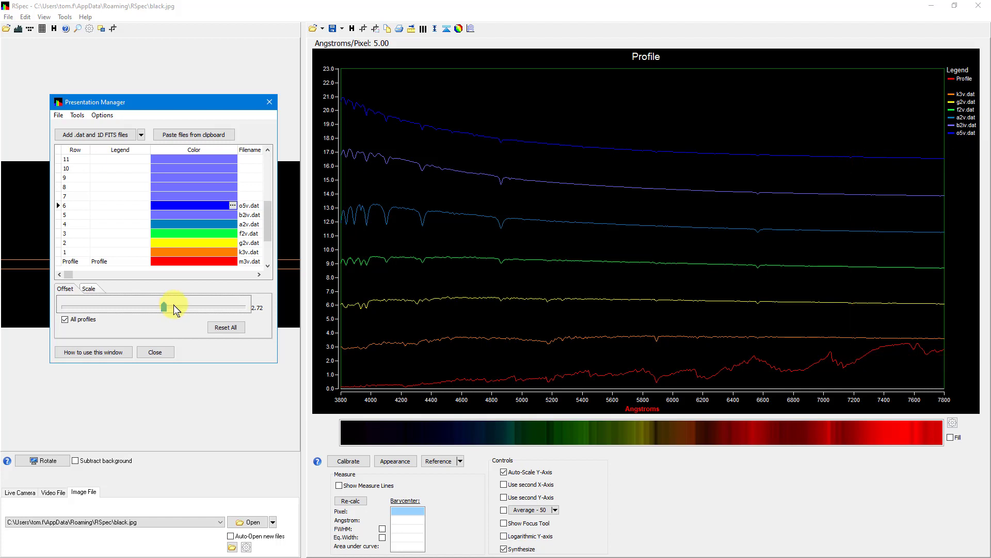
Reset all offsets and set the common vertical offset of all profiles to about 0.33.
click(227, 332)
drag(155, 312, 160, 311)
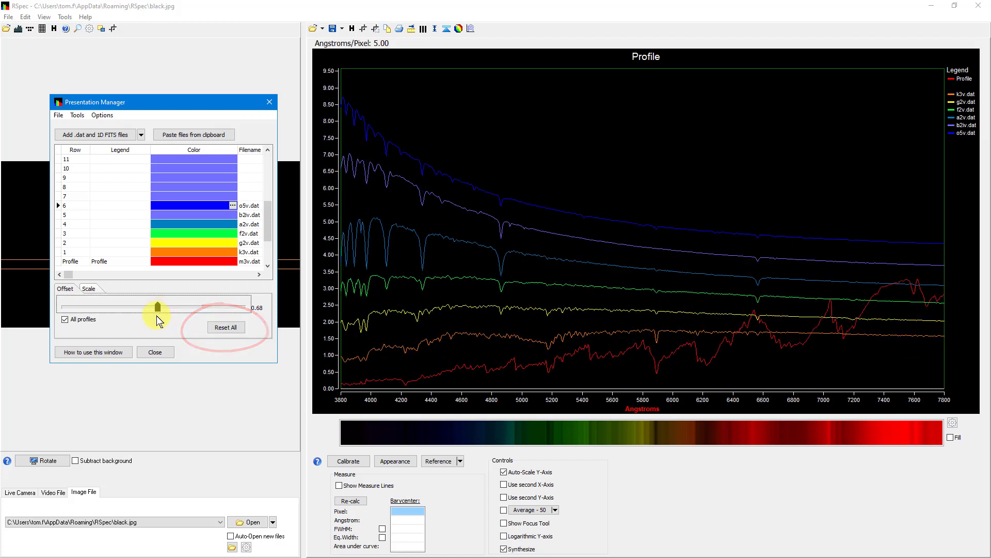
key(Left)
key(Left)
key(Left)
key(Left)
key(Left)
key(Left)
key(Left)
key(Left)
key(Left)
key(Left)
key(Left)
key(Right)
key(Right)
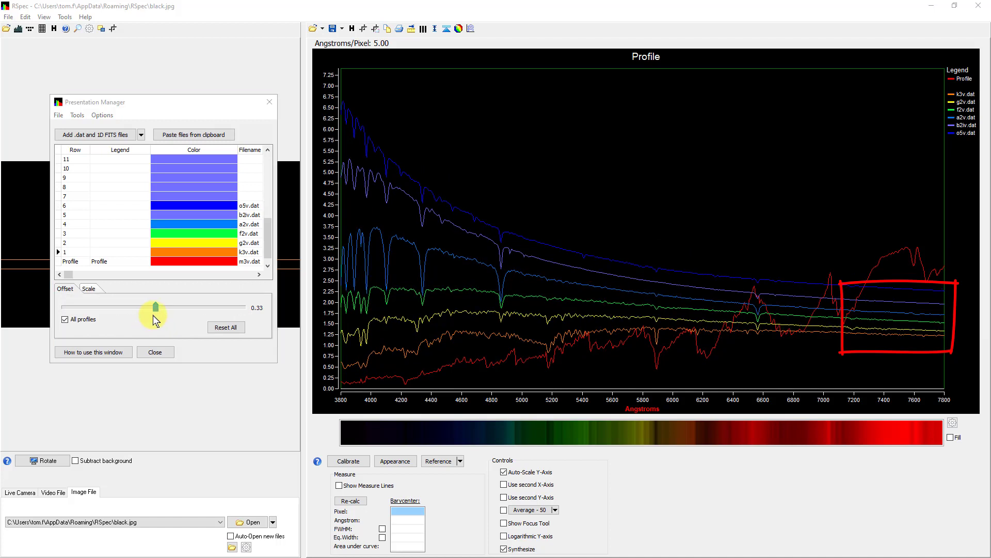
click(152, 315)
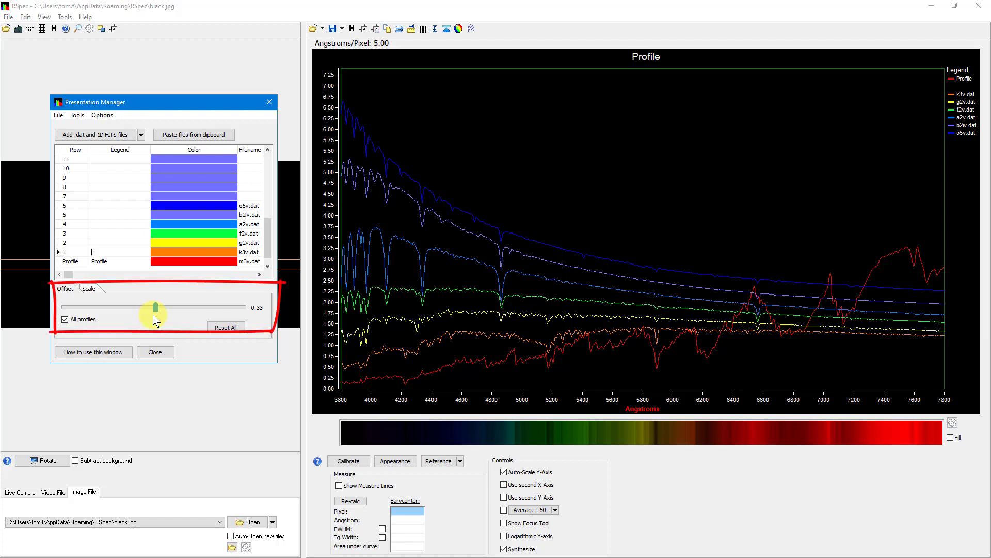
Reduce the scale of the m3v.dat profile to about 0.36.
click(113, 262)
click(116, 253)
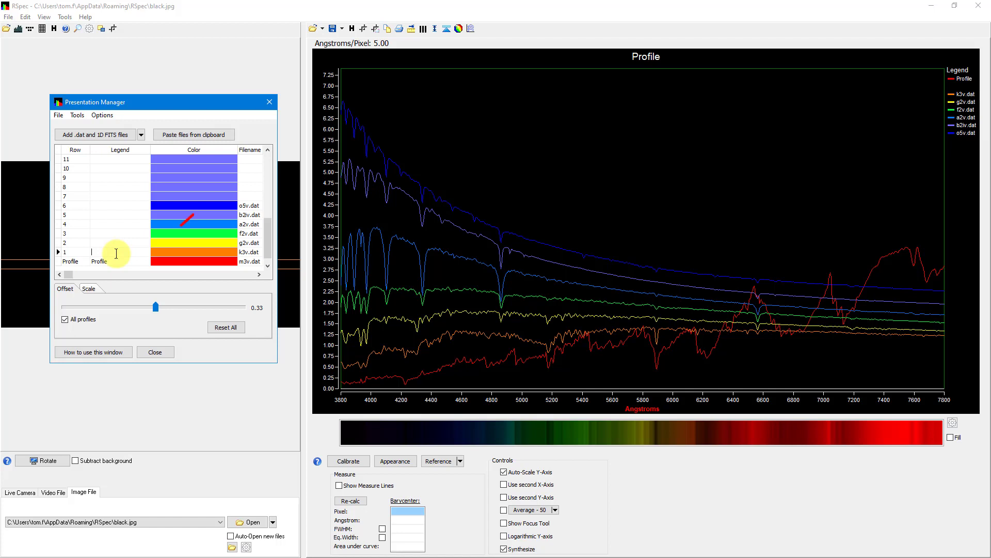
click(91, 289)
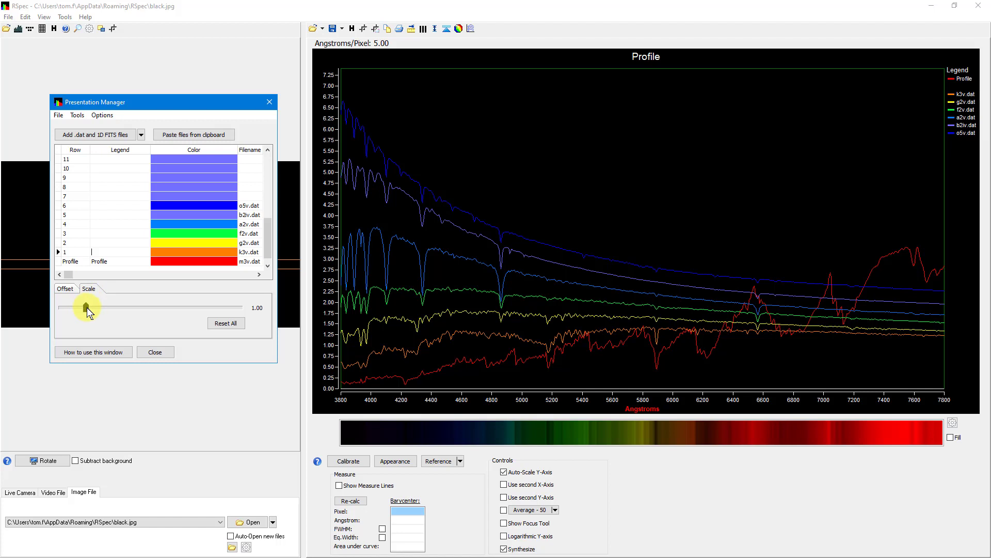
click(118, 262)
click(361, 381)
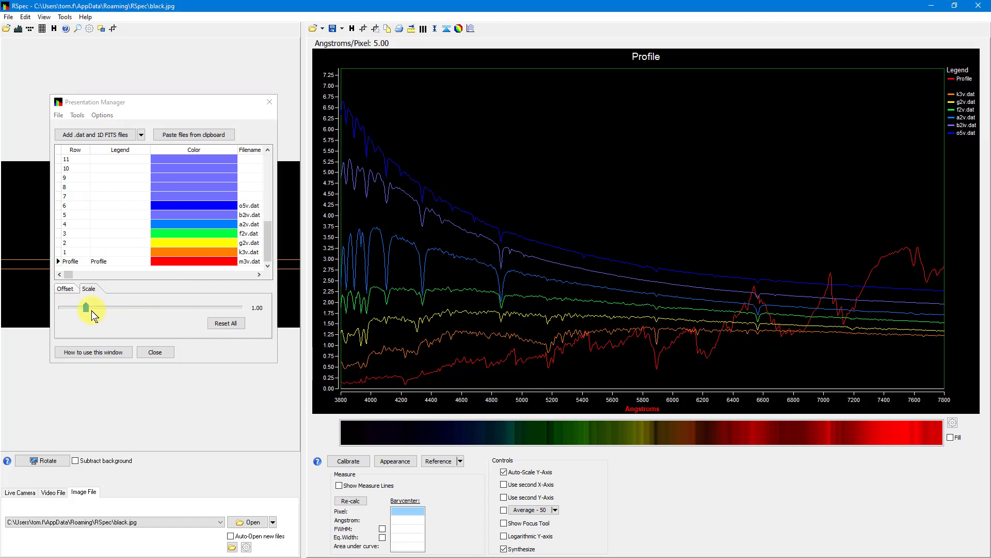
mouse_move(89, 312)
mouse_down()
mouse_move(106, 315)
mouse_move(71, 316)
mouse_up()
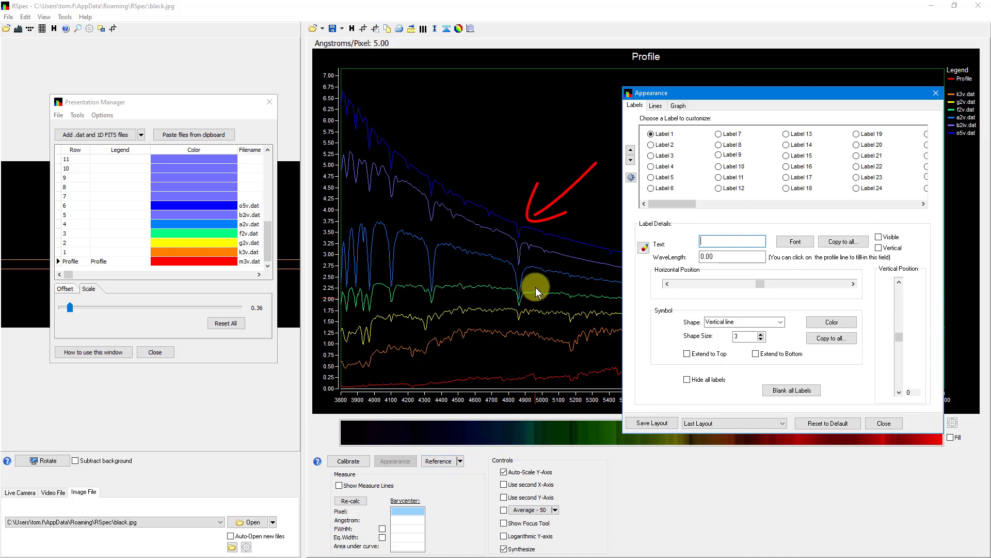
Place Label 1 on the absorption line near 4860 Angstroms and set its wavelength to 4861.3.
click(519, 237)
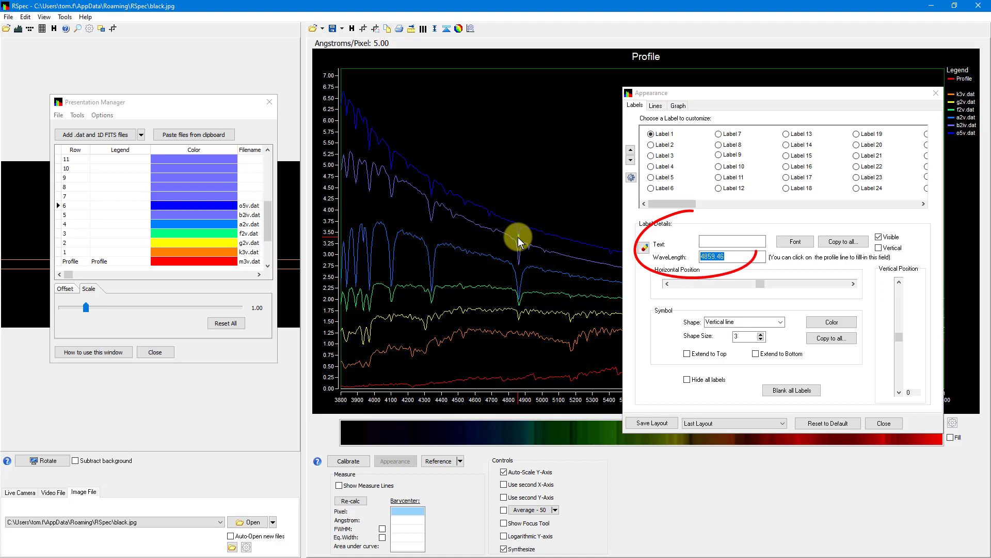
click(635, 260)
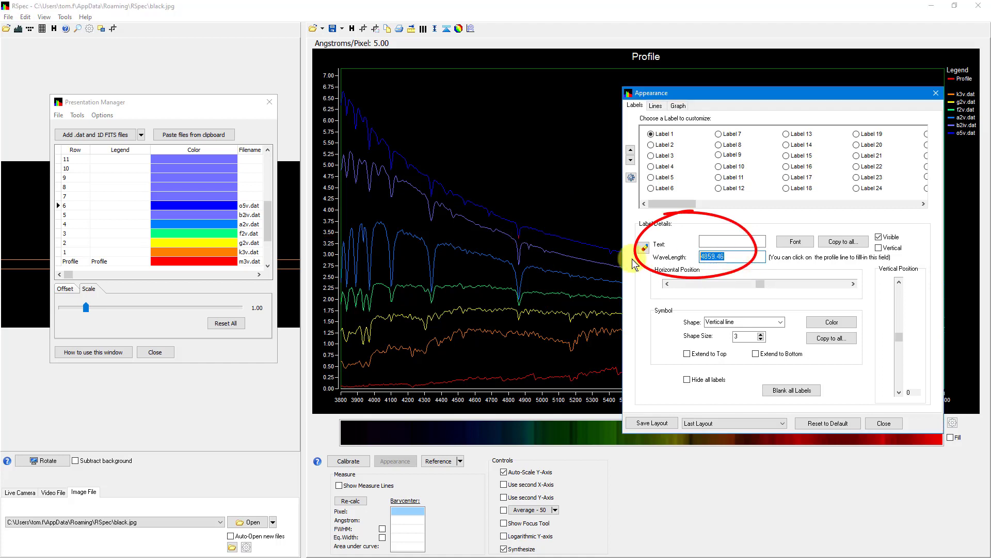
text(4861.3)
Replace the text of the 4861.3 label with Hβ, using the Greek beta symbol.
click(700, 241)
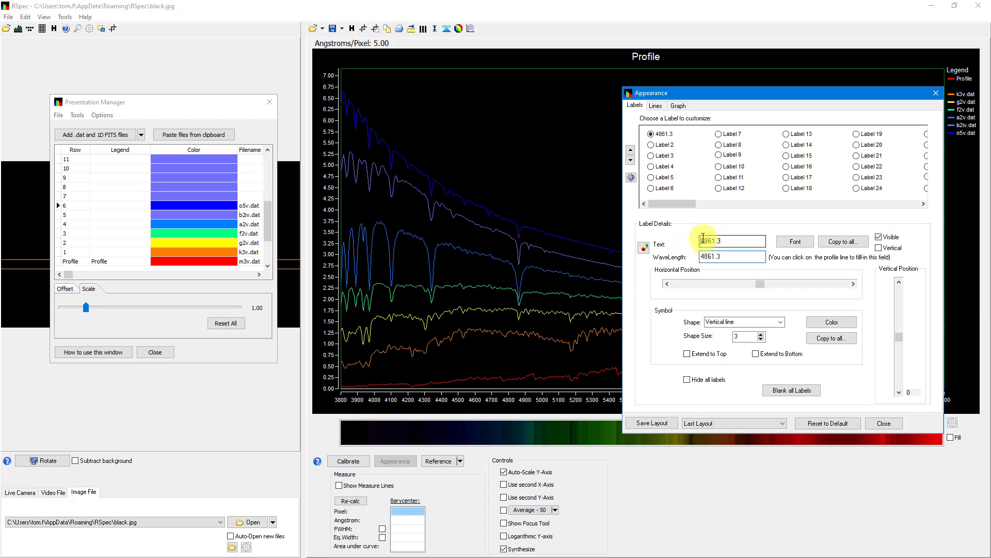
key(Delete)
key(Delete)
key(Delete)
key(Delete)
key(Delete)
key(Delete)
text(H)
right_click(735, 241)
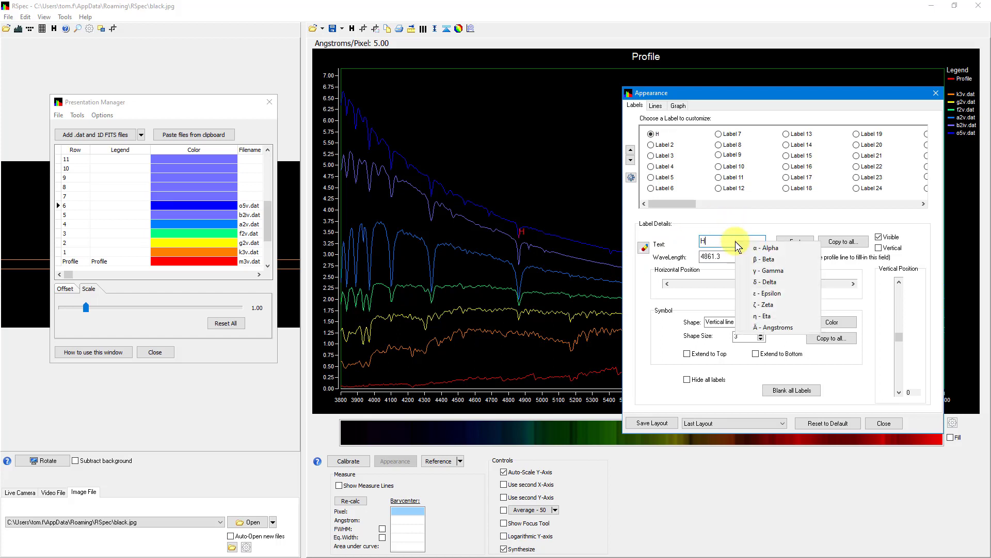
click(780, 261)
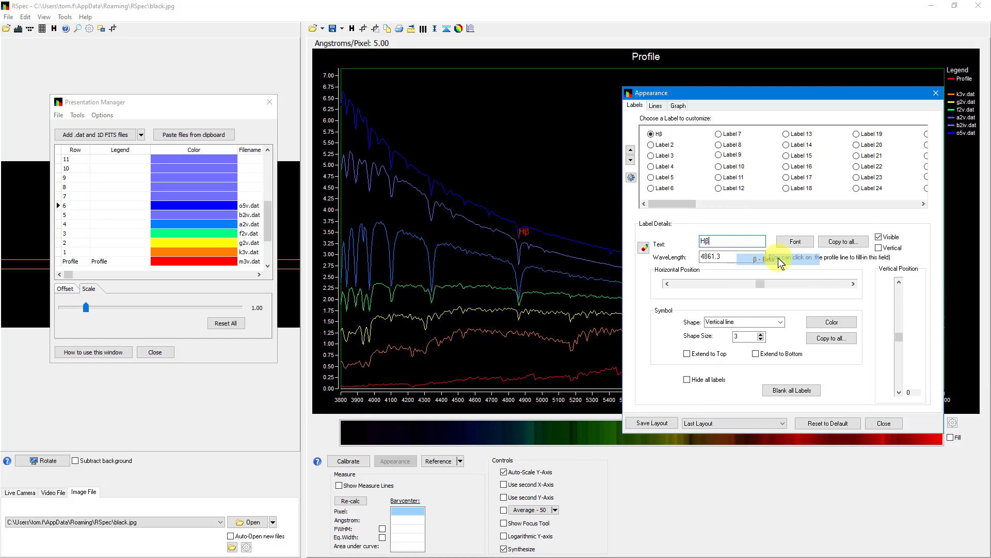
Extend the Hβ label's vertical line to the top of the graph and raise its vertical position to 24.
click(777, 355)
click(776, 356)
click(688, 353)
click(900, 282)
click(900, 282)
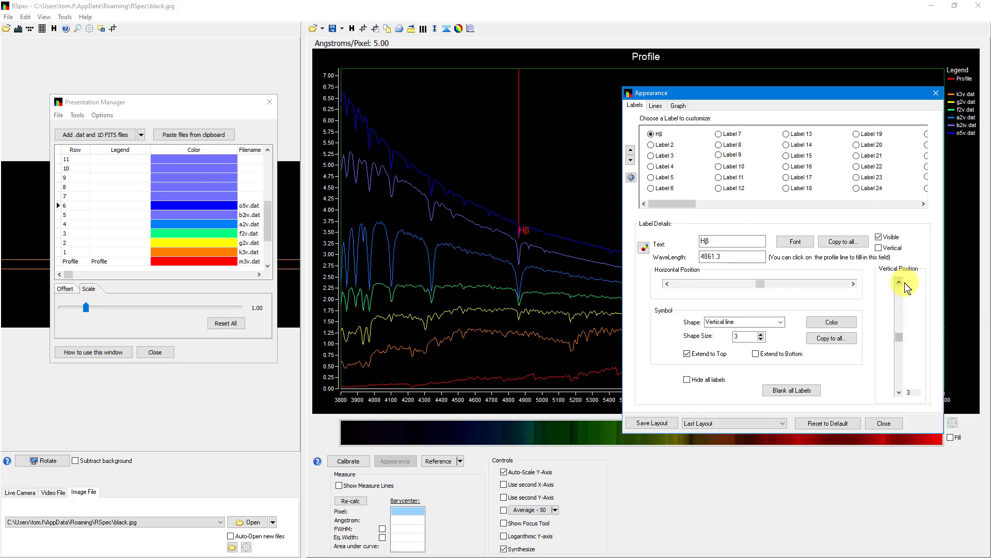
click(902, 291)
click(903, 293)
click(903, 293)
click(903, 293)
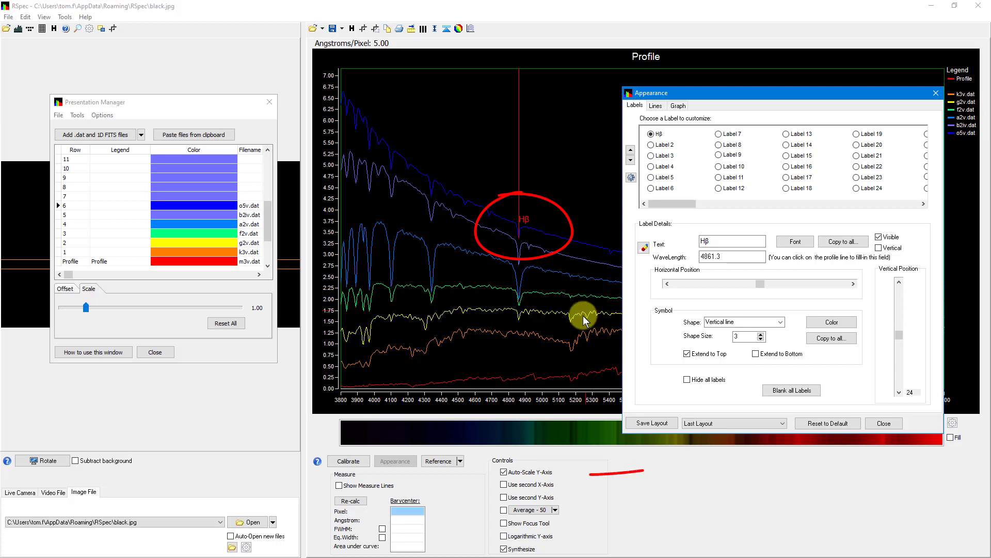
Turn off automatic Y-axis scaling and zoom the graph to leave headroom above the profiles.
click(504, 473)
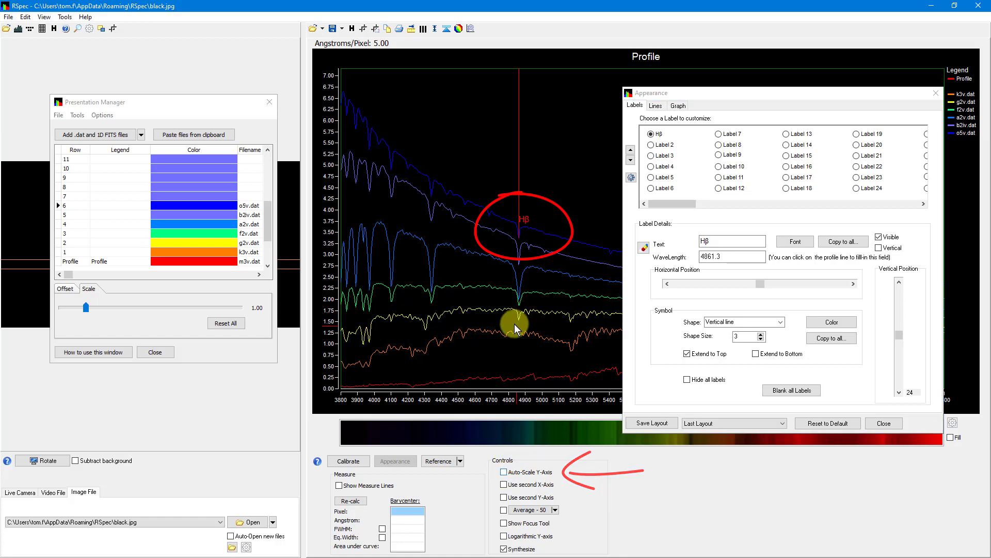
scroll(514, 322, down, 1)
scroll(514, 323, up, 2)
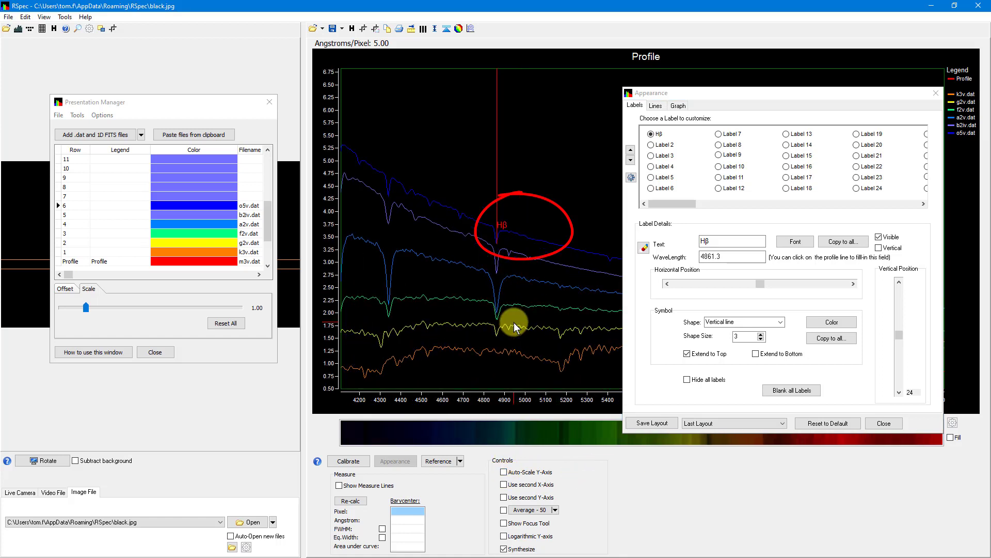
double_click(514, 322)
scroll(525, 292, down, 18)
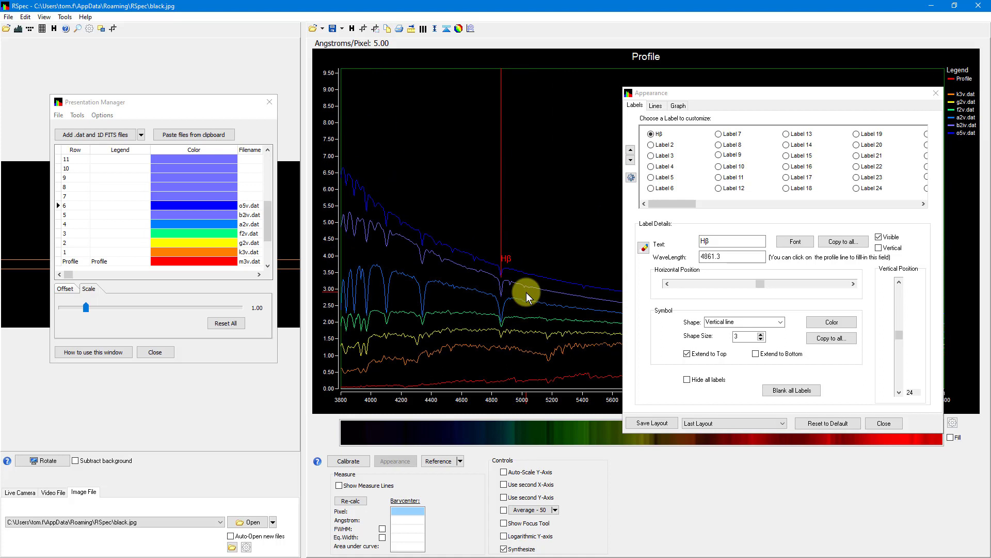
scroll(526, 292, up, 1)
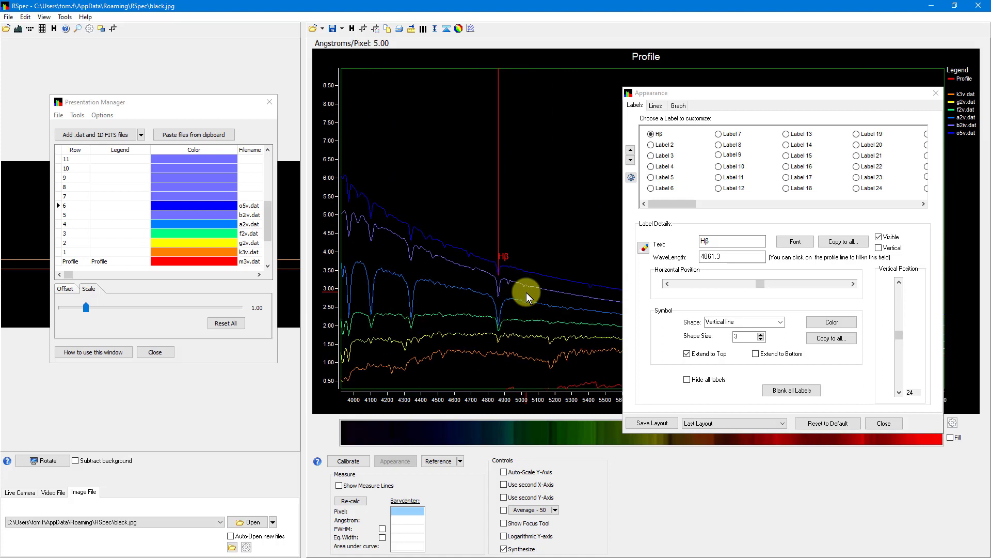
Increase the scale of the o5v.dat profile to about 1.11.
click(89, 289)
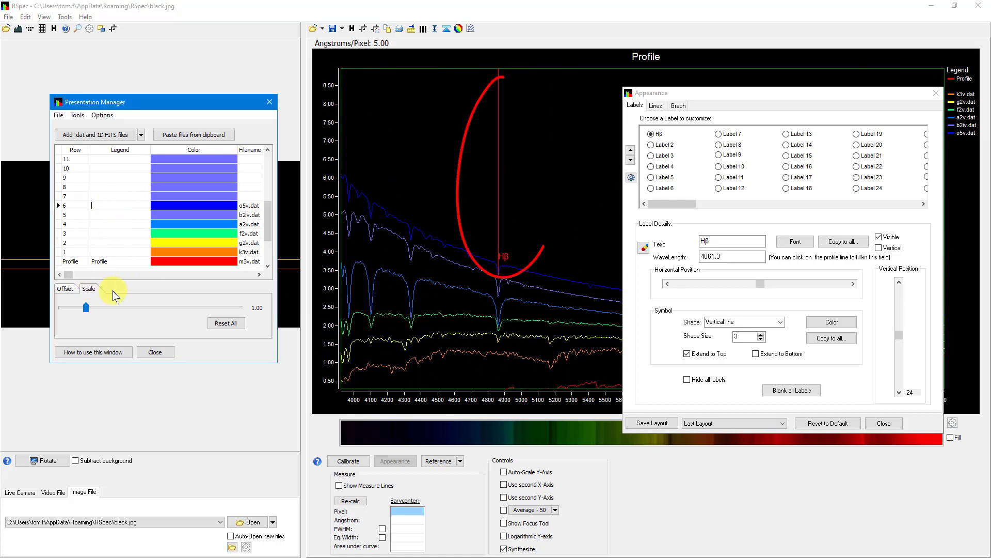
mouse_move(87, 307)
mouse_down()
mouse_move(116, 311)
mouse_move(88, 314)
mouse_up()
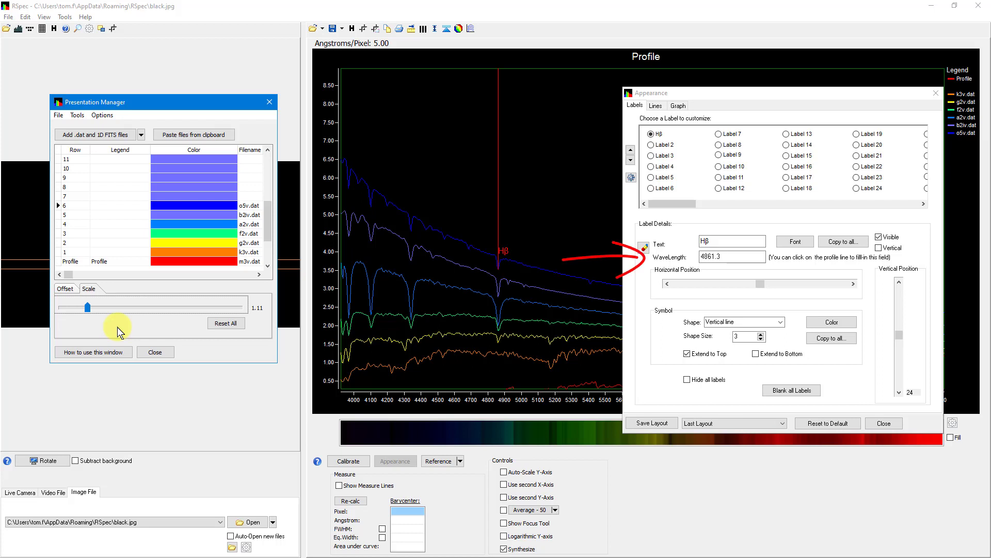
Select the o5v.dat row and inspect its profile near the Hβ line on the graph.
click(630, 277)
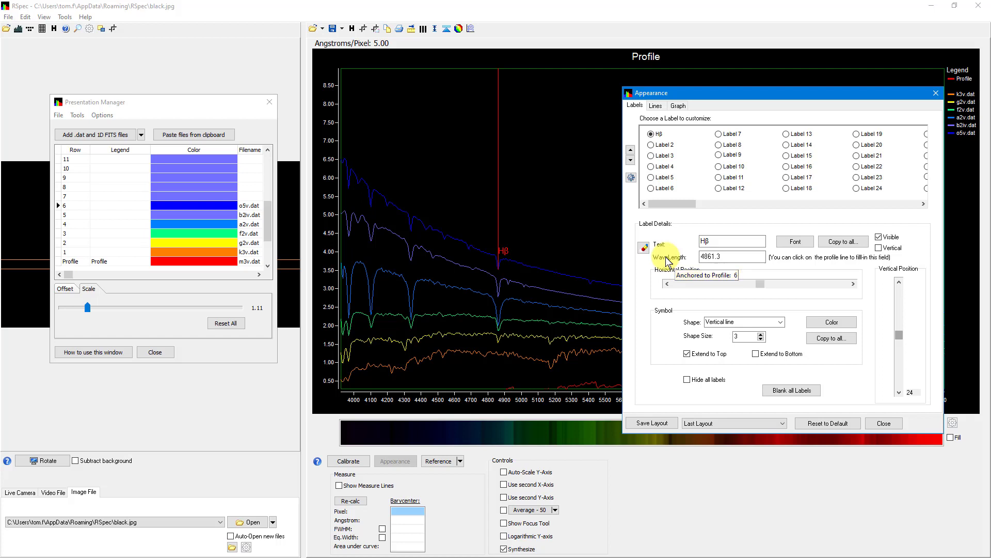
click(95, 205)
click(166, 207)
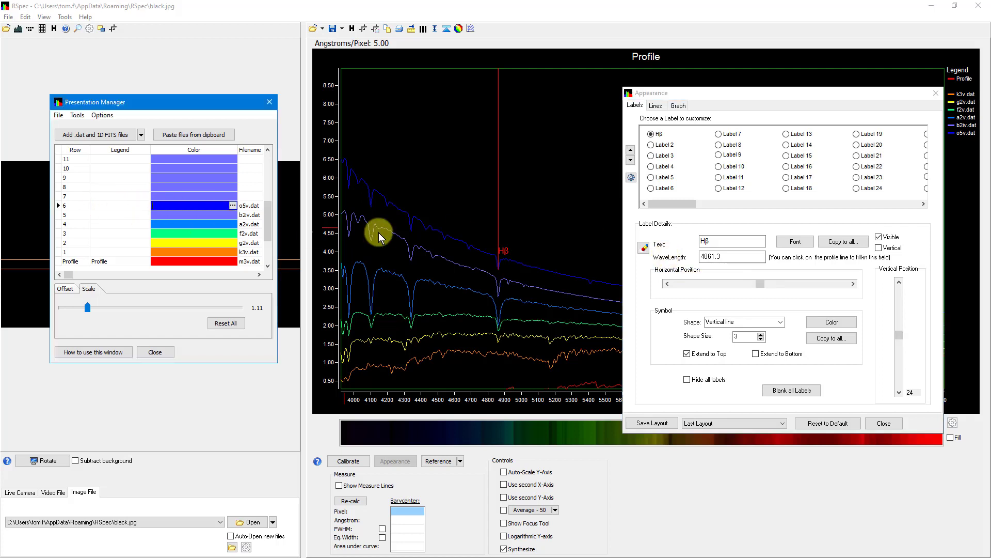
mouse_move(508, 261)
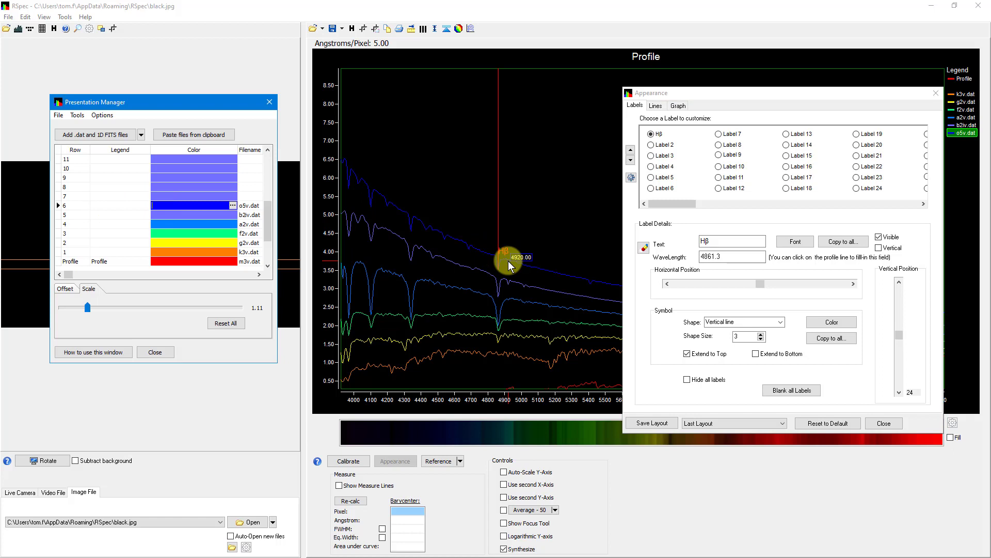